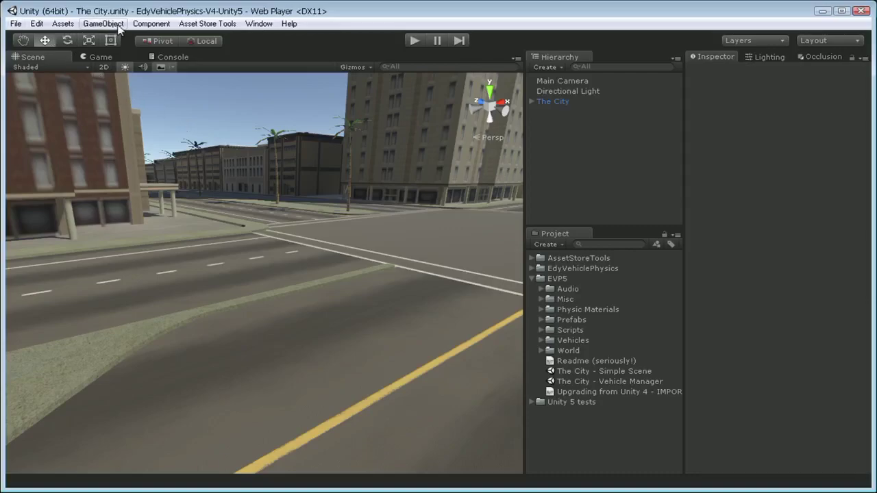
# Step: Create an empty GameObject with GameObject > Create Empty and rename it 'Bus'
pyautogui.click(104, 23)
pyautogui.click(122, 39)
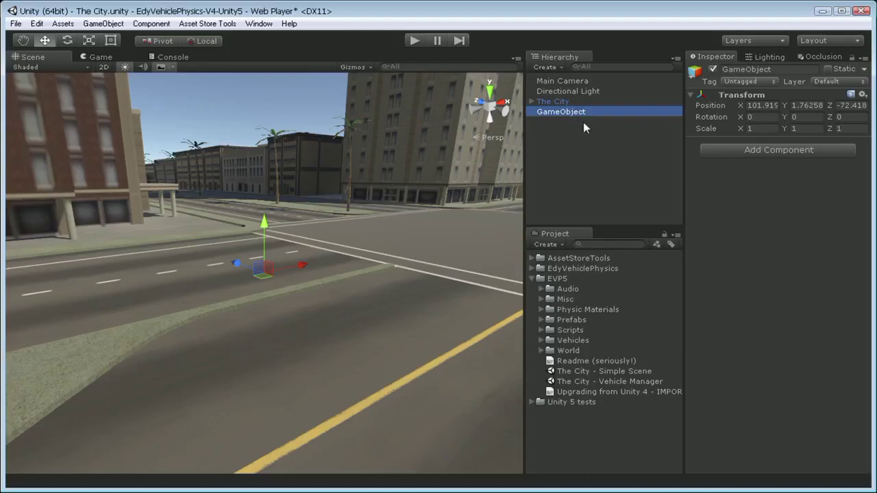
pyautogui.click(562, 113)
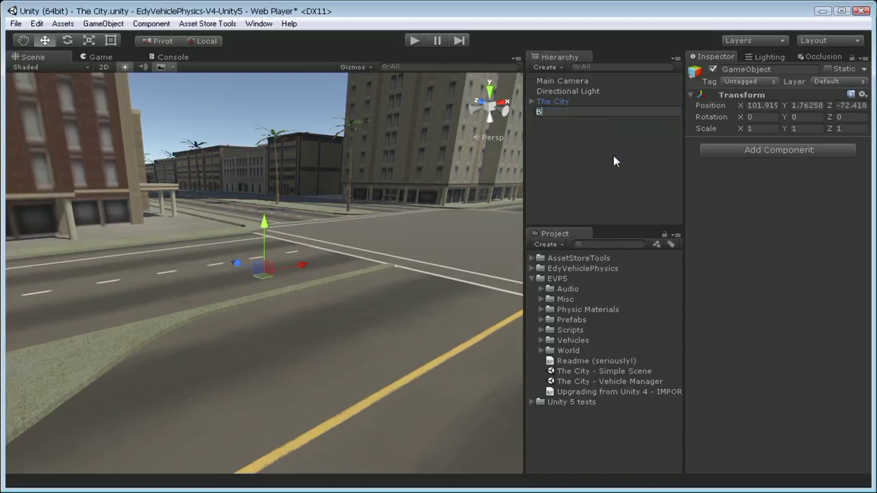
pyautogui.write('Bus')
pyautogui.press('Return')
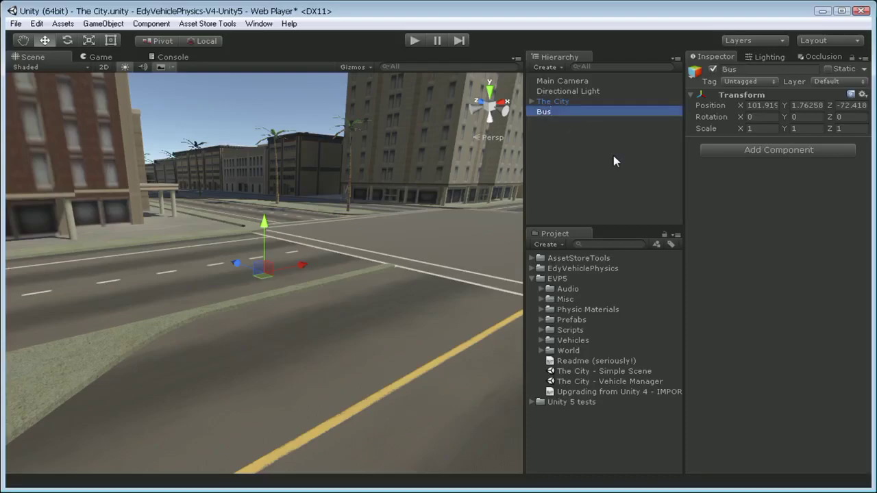
# Step: Add a Rigidbody to Bus: mass 13500, angular drag 0, interpolation Interpolate
pyautogui.click(806, 149)
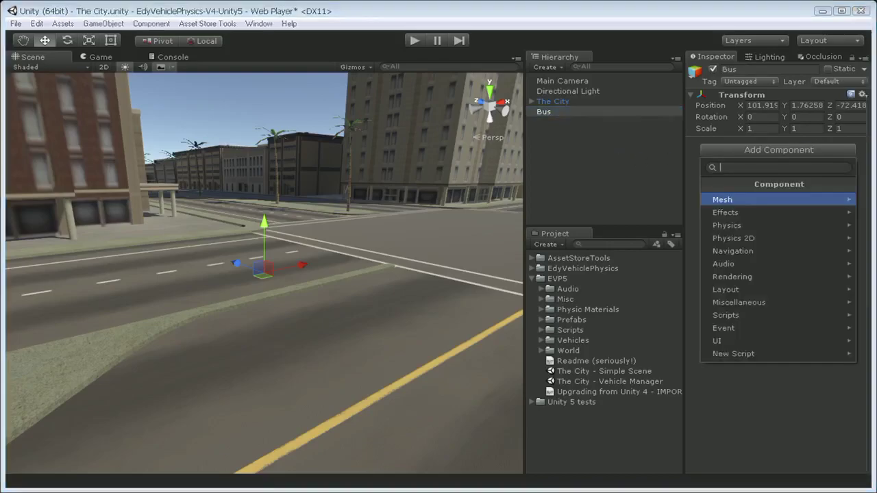
pyautogui.write('rigd')
pyautogui.press('BackSpace')
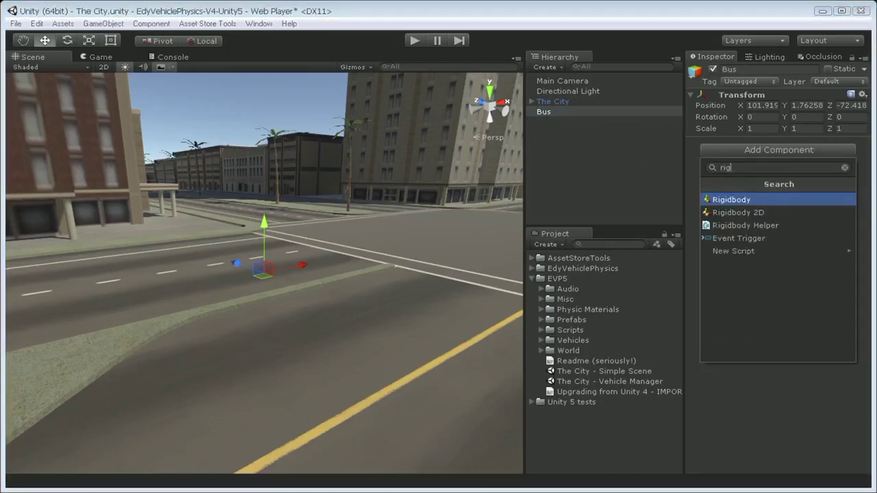
pyautogui.press('Return')
pyautogui.click(812, 155)
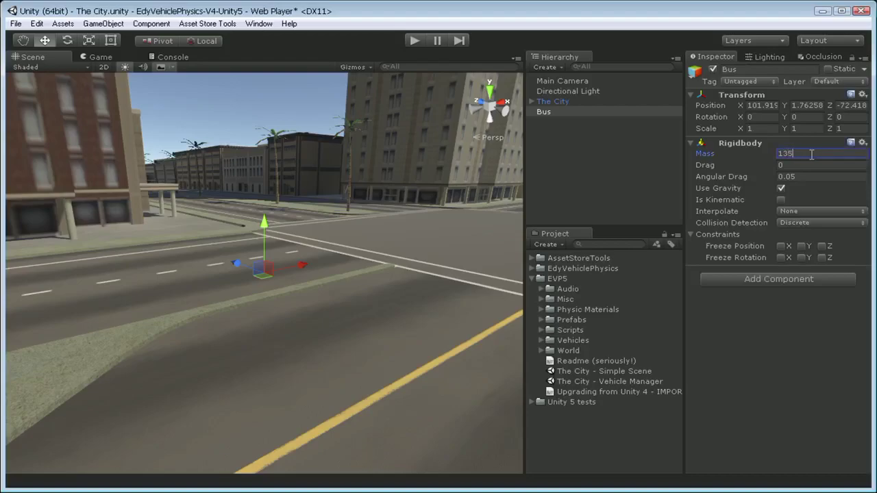
pyautogui.press('Tab')
pyautogui.press('Tab')
pyautogui.write('0')
pyautogui.press('Tab')
pyautogui.click(814, 215)
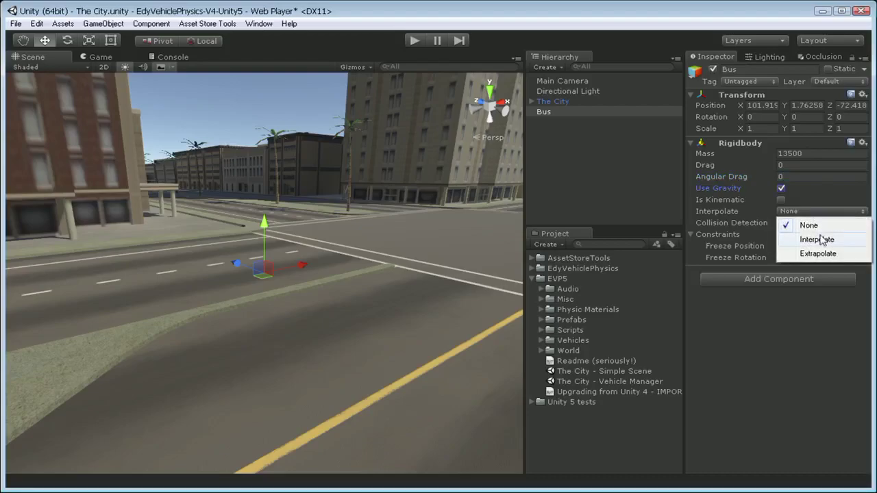
pyautogui.click(819, 240)
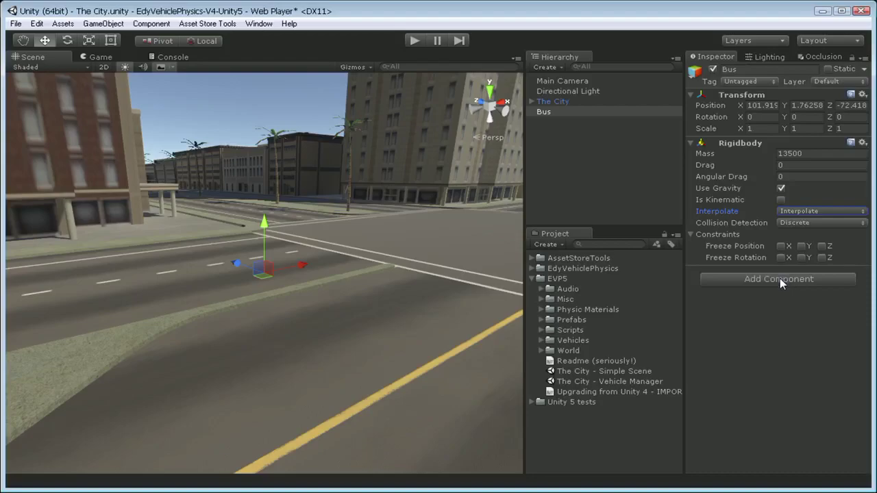
# Step: Add the Vehicle Controller script to Bus
pyautogui.hotkey('ctrl', 'shift', 'a')
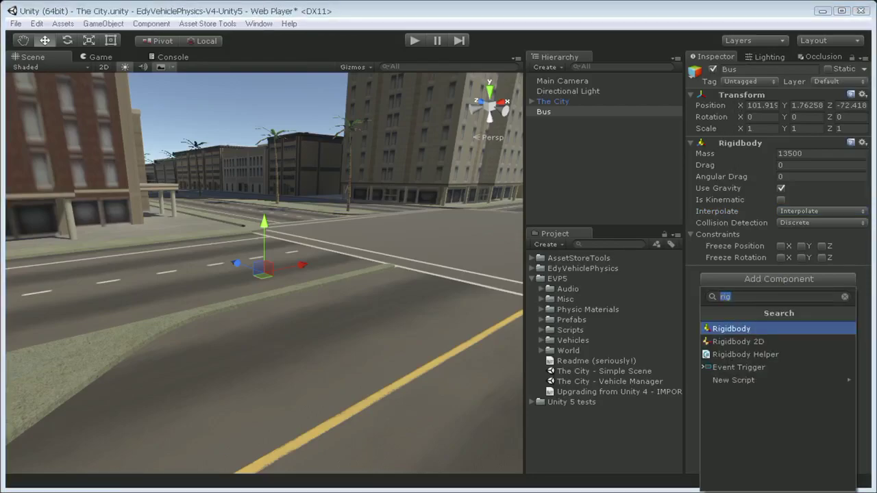
pyautogui.write('vehicle')
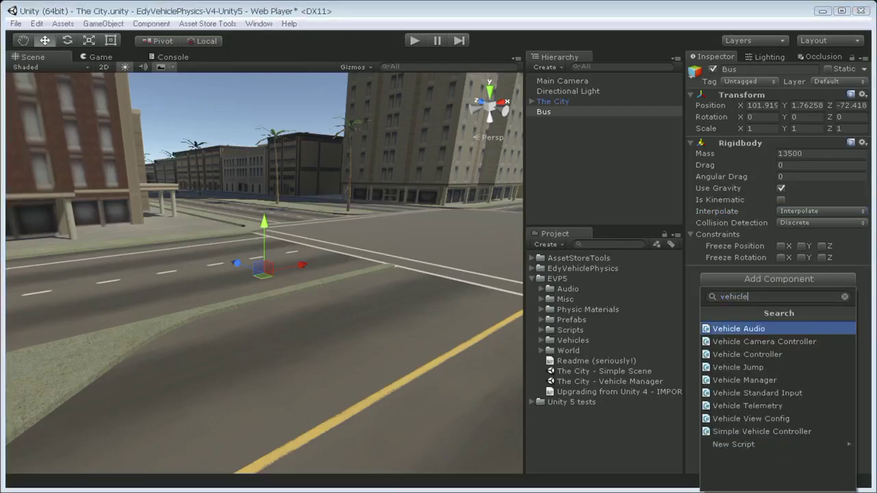
pyautogui.press('Down')
pyautogui.press('Down')
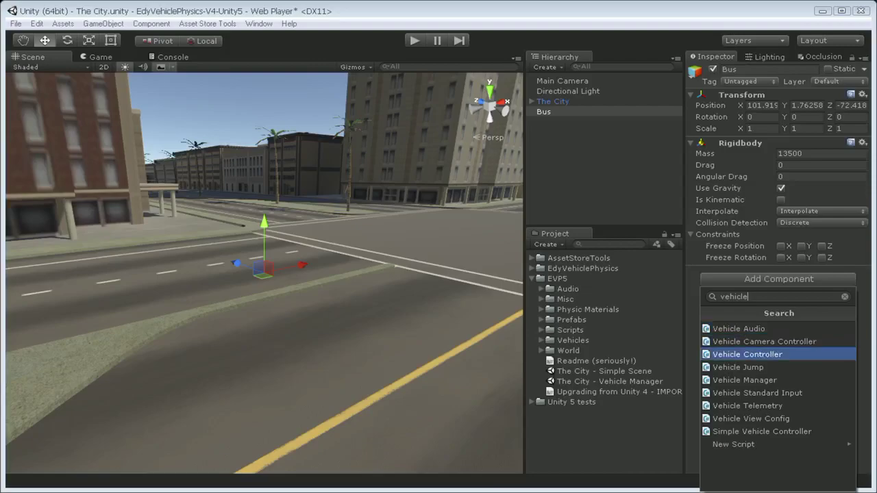
pyautogui.click(758, 353)
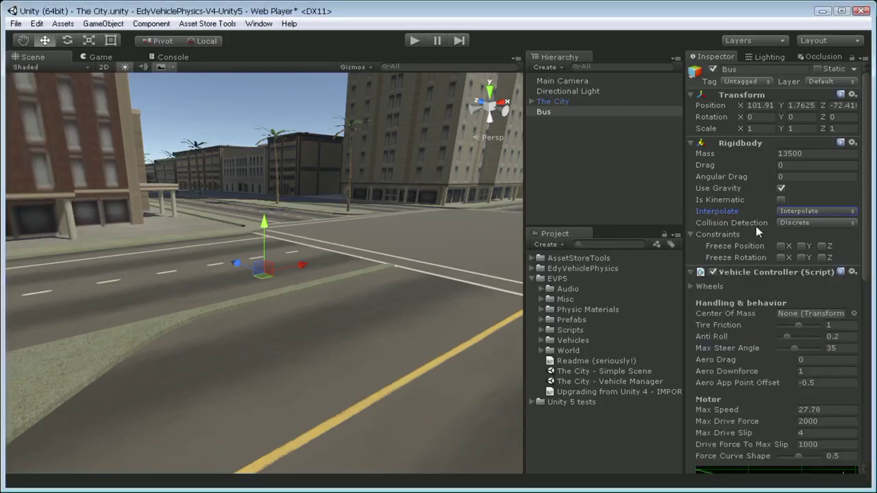
# Step: Add the Vehicle Standard Input script to Bus
pyautogui.scroll(-3, 747, 195)
pyautogui.scroll(-2, 747, 193)
pyautogui.scroll(-3, 747, 193)
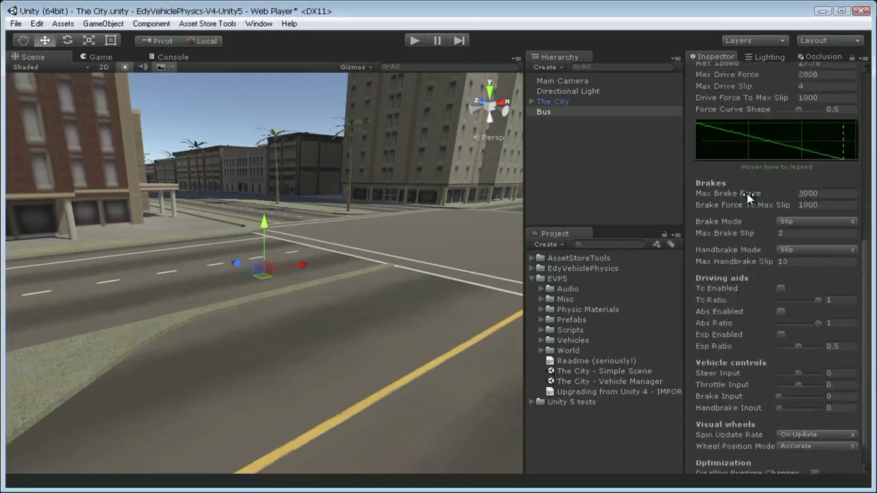
pyautogui.scroll(-2, 747, 193)
pyautogui.click(763, 470)
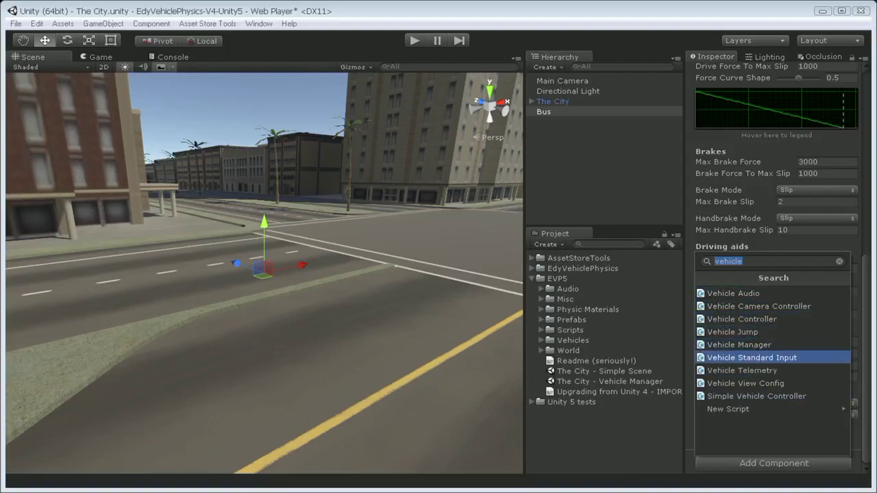
pyautogui.click(738, 357)
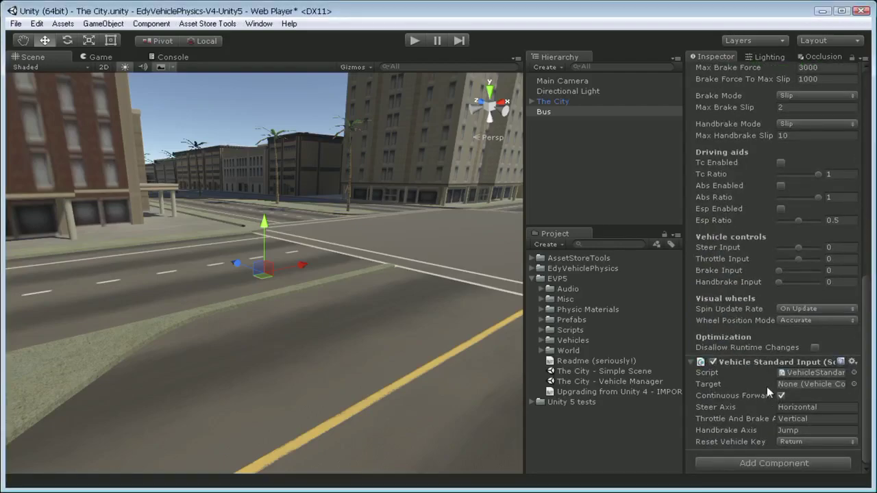
pyautogui.scroll(5, 764, 384)
pyautogui.scroll(5, 765, 384)
pyautogui.scroll(2, 765, 383)
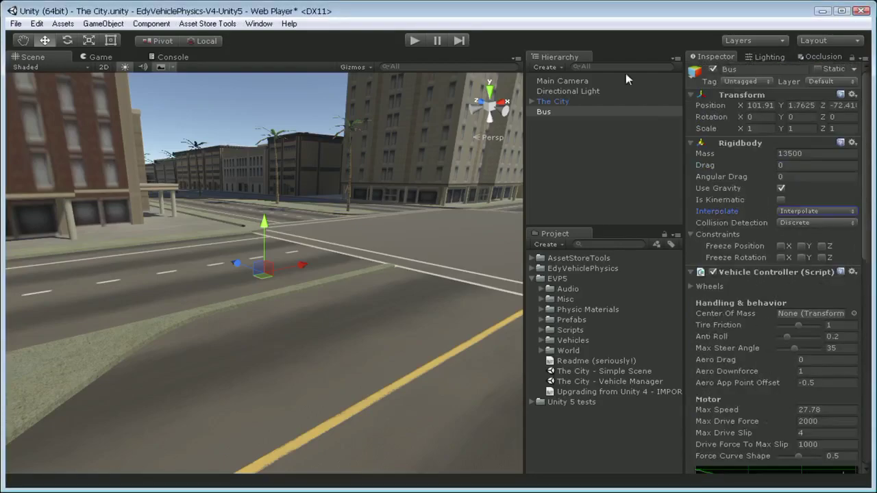
# Step: Create an empty child under Bus named 'WheelColliders'
pyautogui.click(552, 114)
pyautogui.click(104, 24)
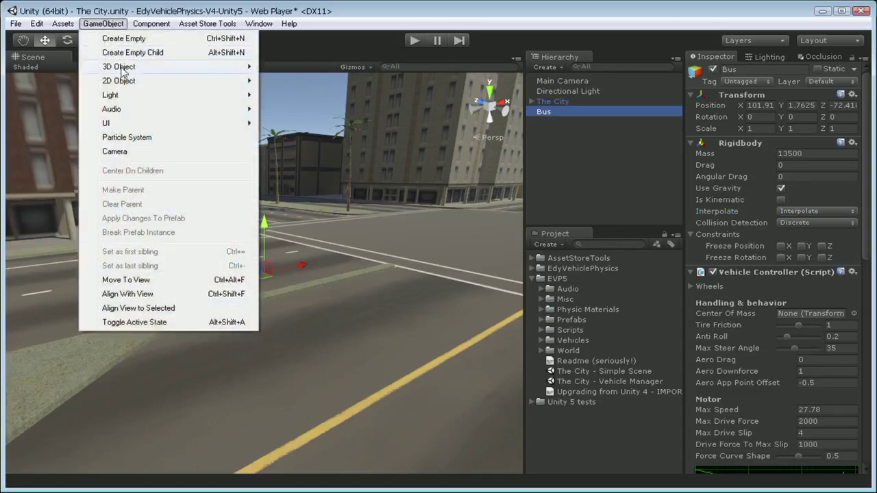
pyautogui.click(133, 53)
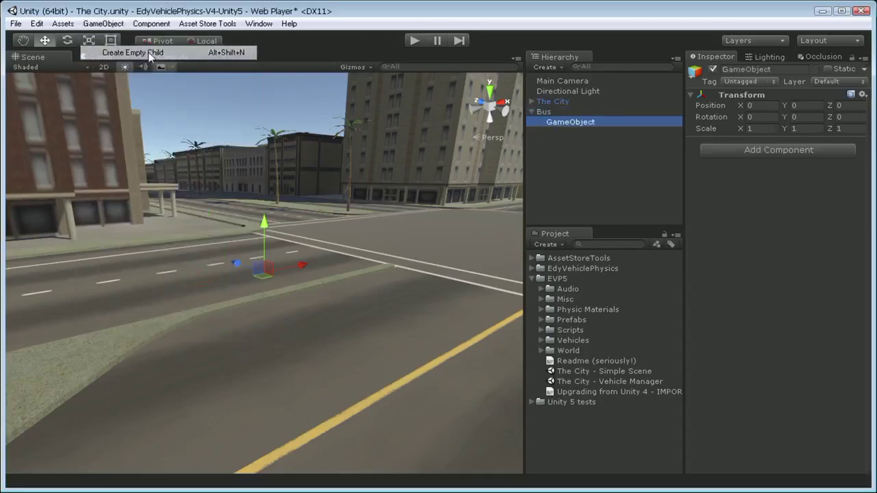
pyautogui.click(560, 123)
pyautogui.write('W')
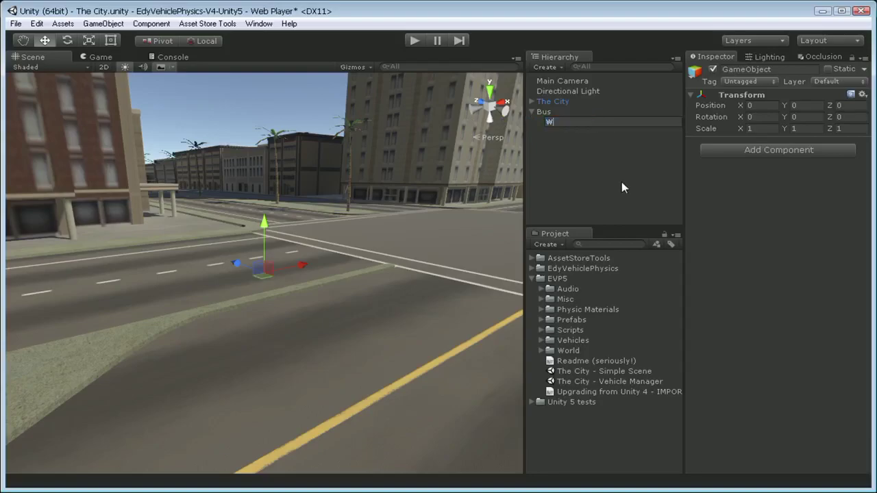
pyautogui.write('heelColliders')
pyautogui.press('Return')
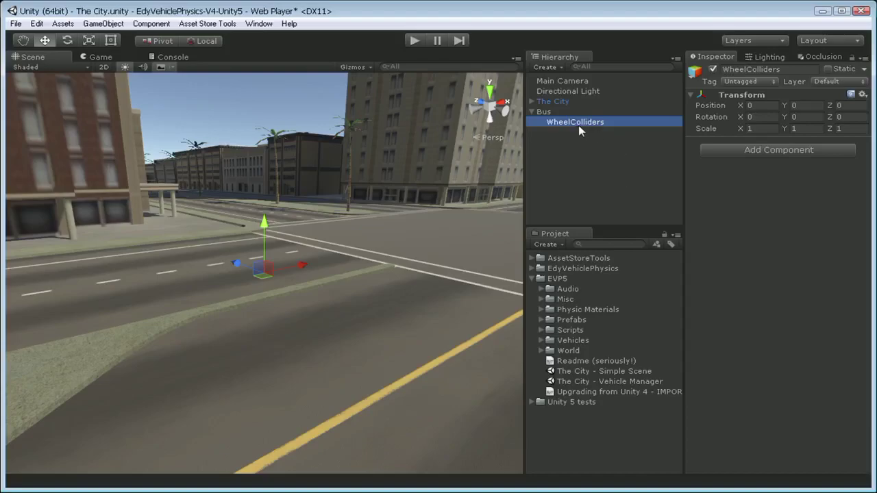
# Step: Create an empty child under WheelColliders named 'WheelFL'
pyautogui.click(103, 24)
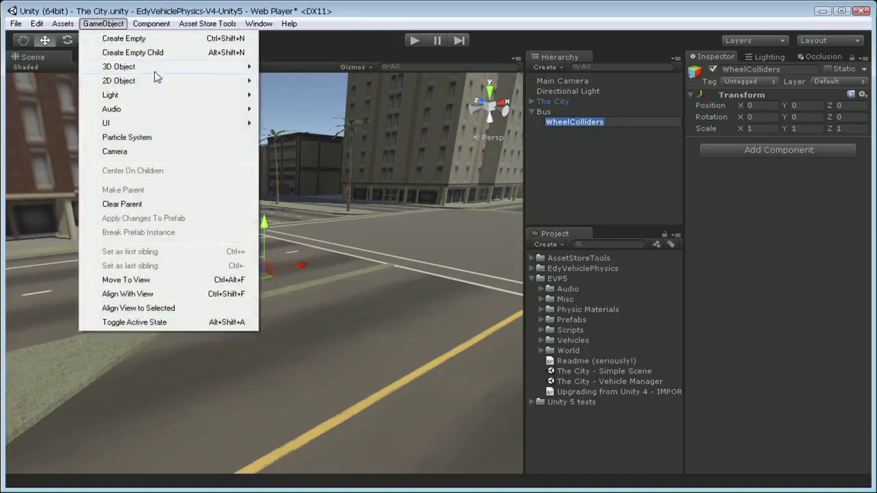
pyautogui.click(157, 53)
pyautogui.click(570, 139)
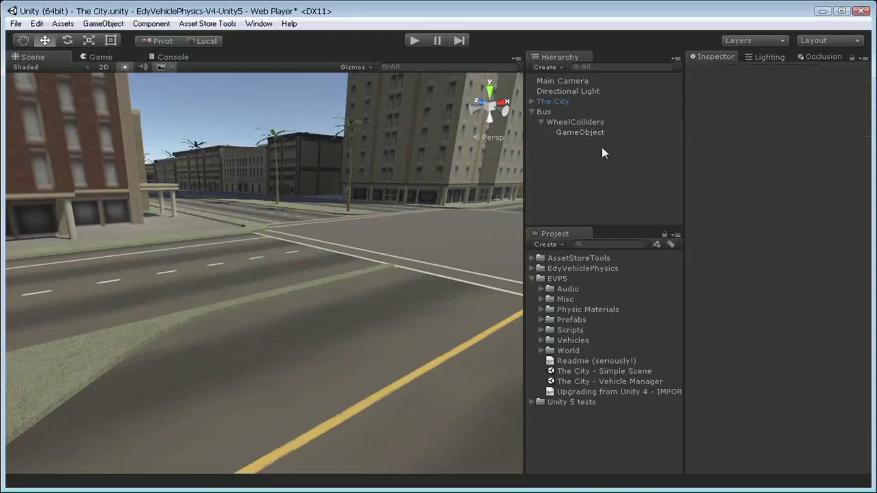
pyautogui.click(590, 134)
pyautogui.press('F2')
pyautogui.write('Wheel')
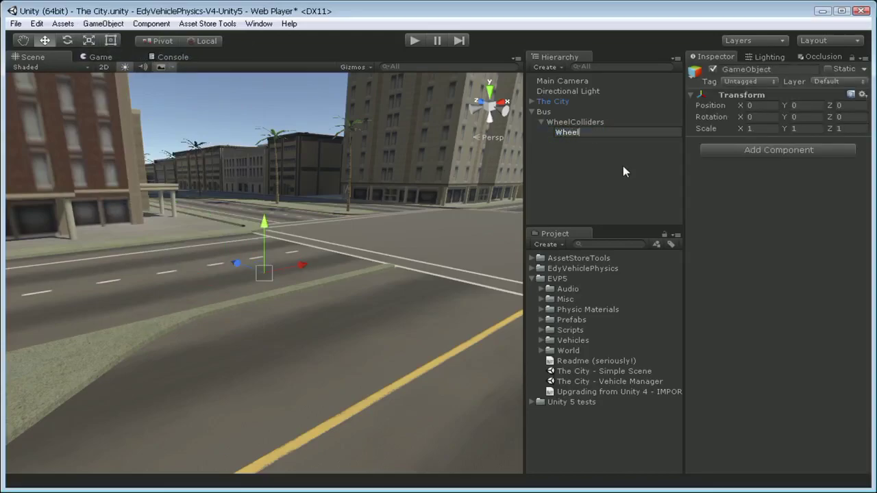
pyautogui.write('FL')
pyautogui.press('Return')
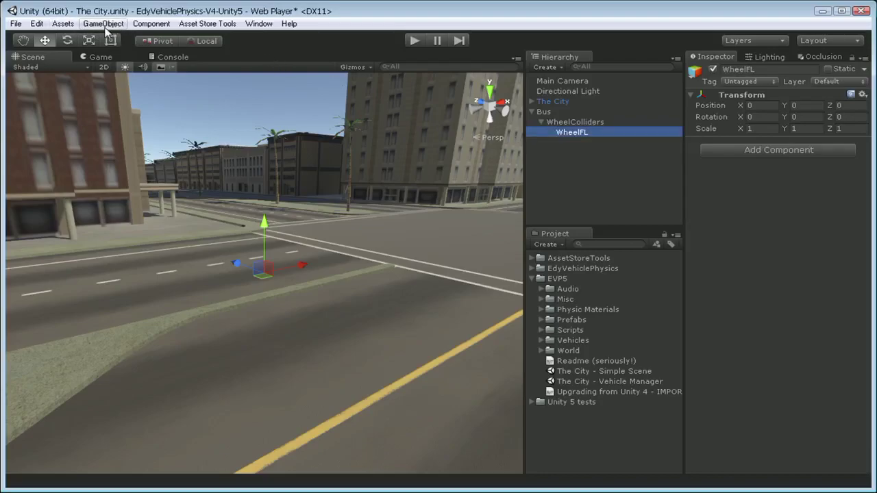
# Step: Duplicate WheelFL three times
pyautogui.click(106, 25)
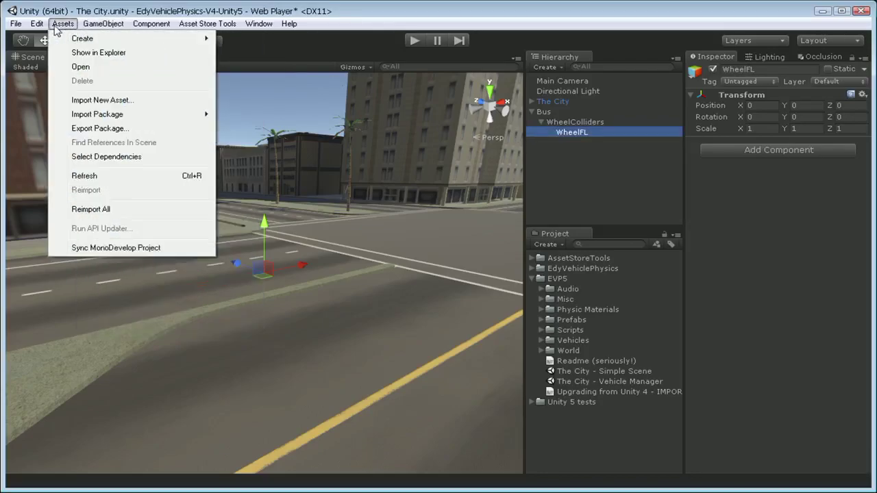
pyautogui.moveTo(36, 24)
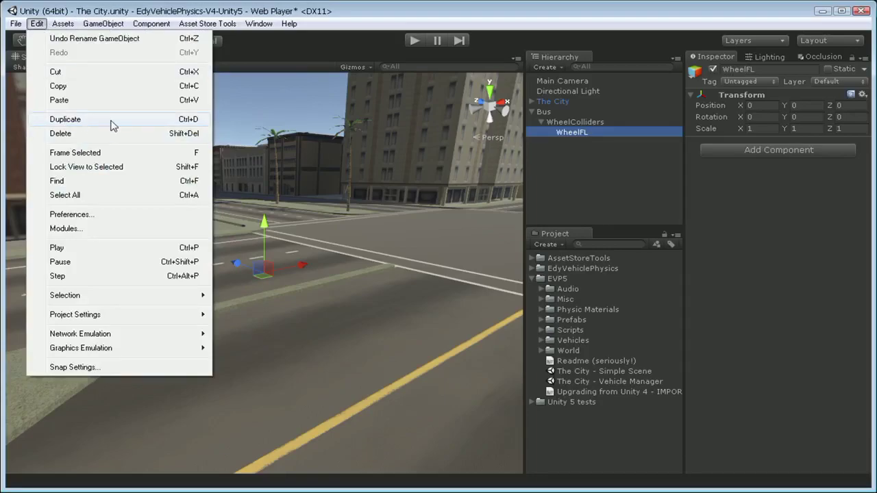
pyautogui.click(198, 124)
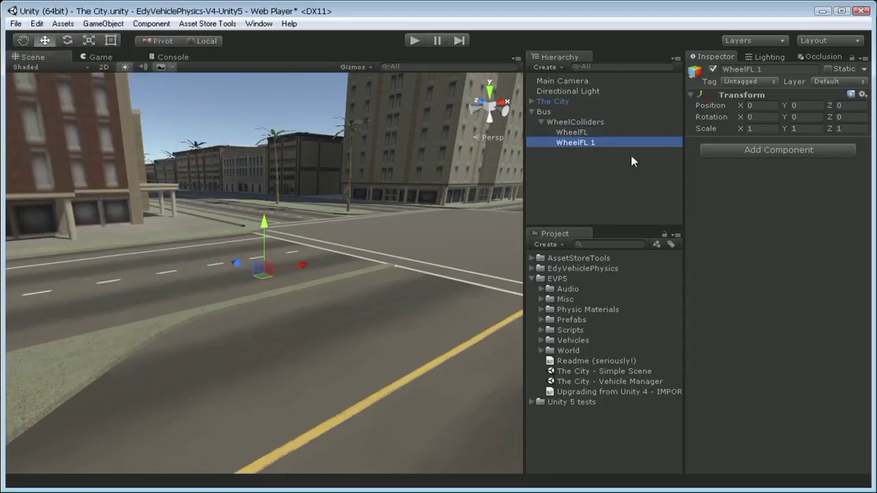
pyautogui.hotkey('ctrl', 'd')
pyautogui.hotkey('ctrl', 'd')
# Step: Rename the three copies to WheelFR, WheelRL and WheelRR
pyautogui.click(579, 143)
pyautogui.click(578, 143)
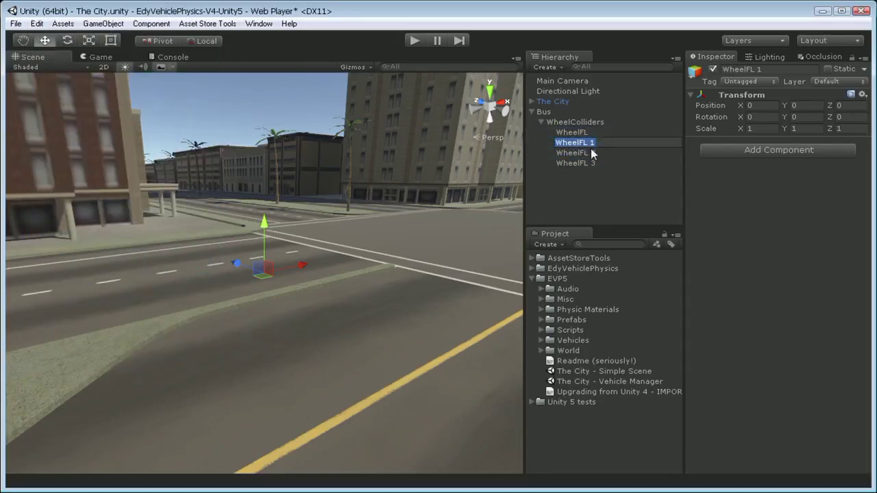
pyautogui.write('R')
pyautogui.press('Return')
pyautogui.click(590, 151)
pyautogui.click(591, 150)
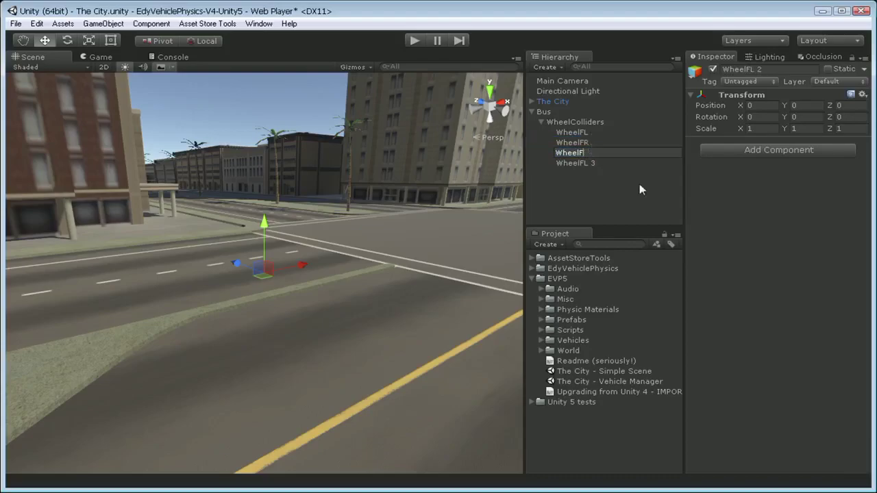
pyautogui.write('RL')
pyautogui.press('Return')
pyautogui.press('Down')
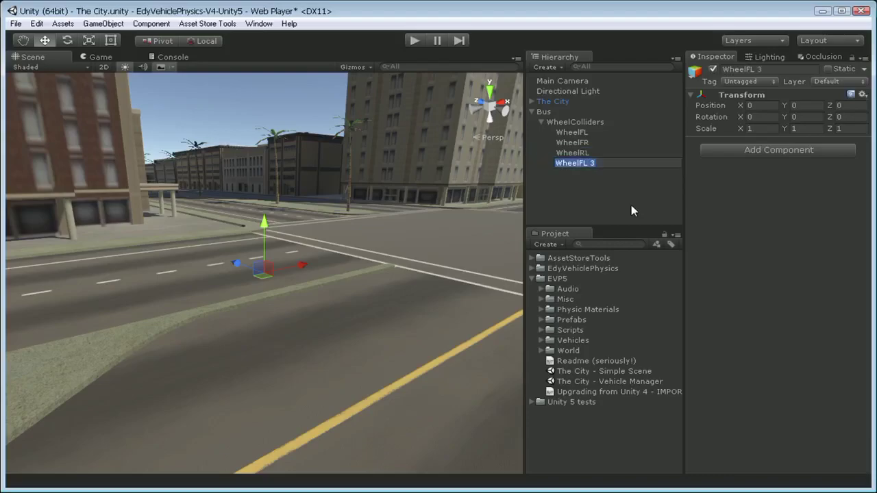
pyautogui.press('F2')
pyautogui.press('BackSpace')
pyautogui.press('BackSpace')
pyautogui.press('BackSpace')
pyautogui.press('BackSpace')
pyautogui.write('RR')
pyautogui.press('Return')
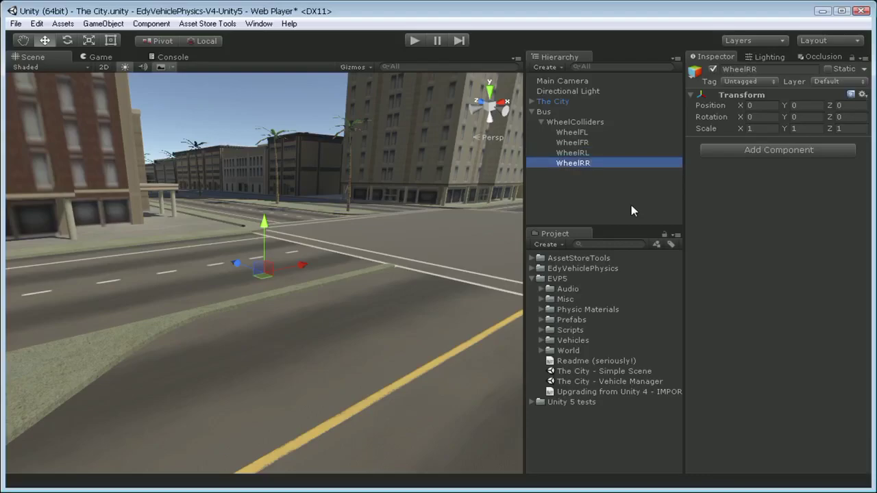
# Step: Add a Wheel Collider component to WheelFL, WheelFR, WheelRL and WheelRR together
pyautogui.click(573, 132)
pyautogui.keyDown('shift'); pyautogui.click(581, 163); pyautogui.keyUp('shift')
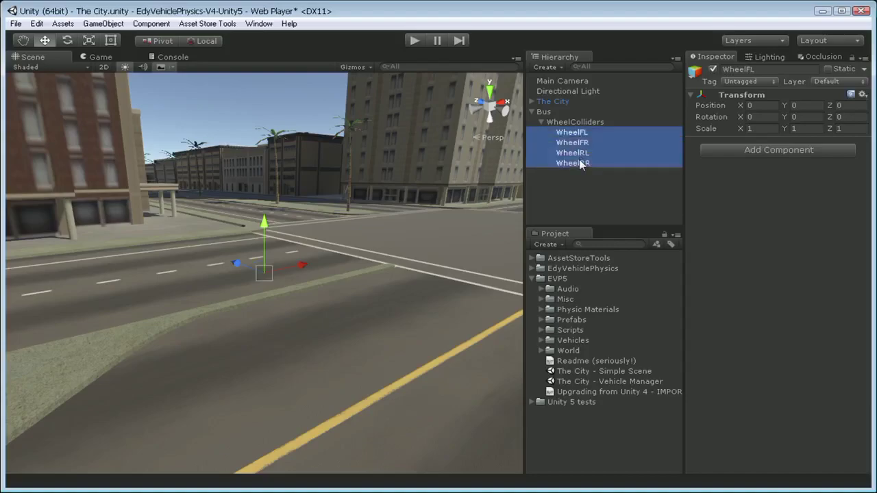
pyautogui.click(782, 150)
pyautogui.write('w')
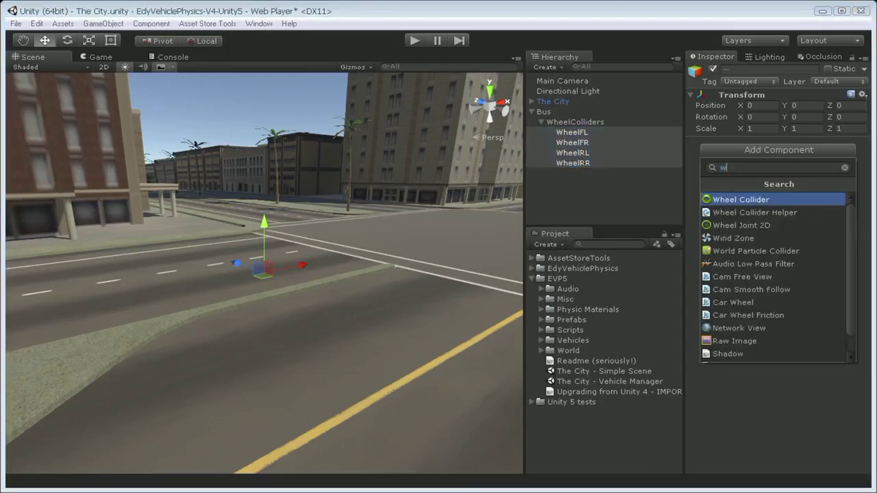
pyautogui.write('h')
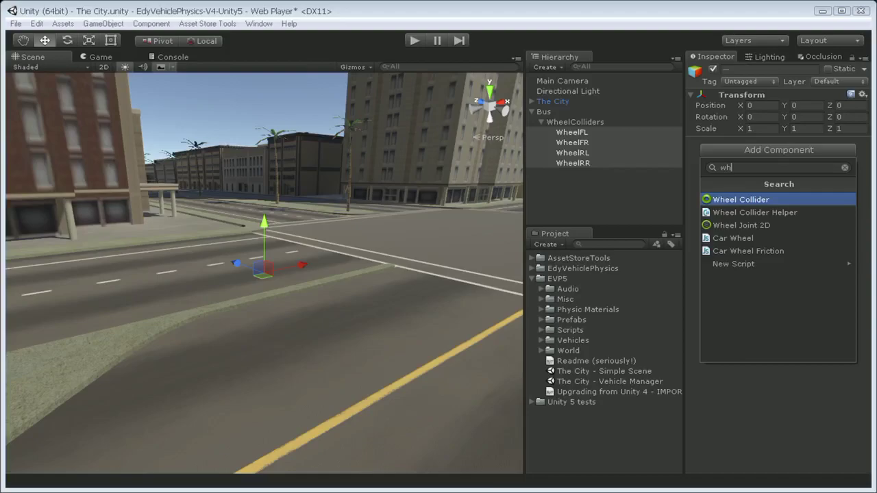
pyautogui.click(757, 199)
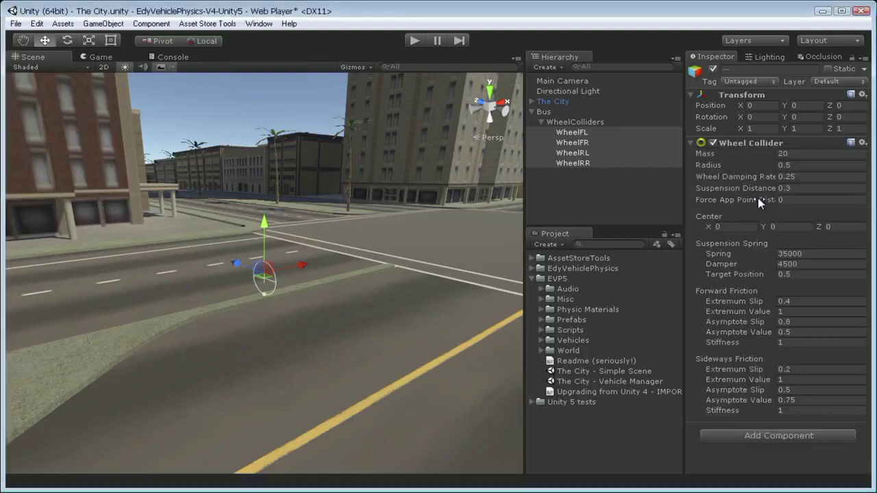
# Step: Deselect the wheels, select Bus and collapse the WheelColliders group
pyautogui.click(584, 201)
pyautogui.click(544, 111)
pyautogui.click(542, 122)
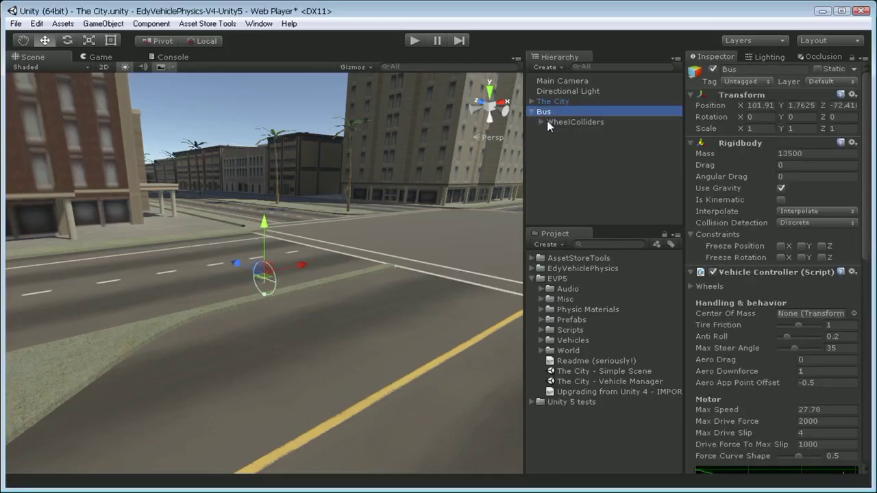
pyautogui.click(541, 122)
pyautogui.click(542, 121)
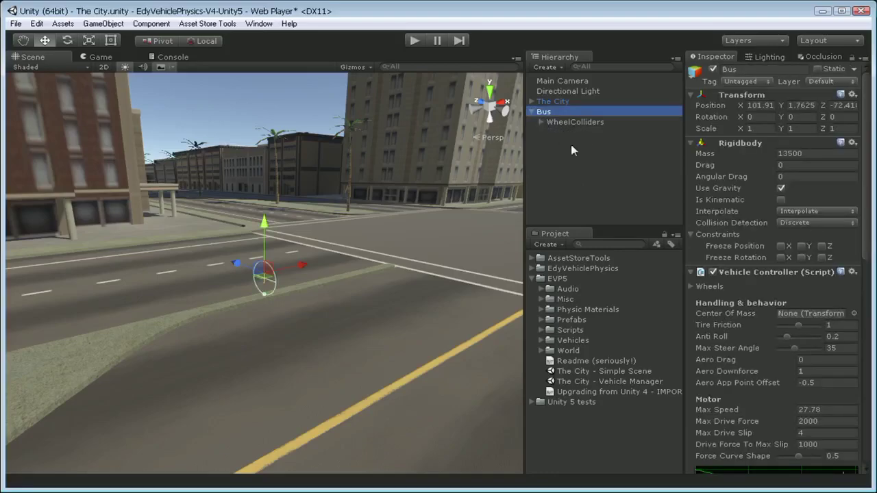
# Step: Drag the veBus_SP model from Vehicles > veBus onto Bus as a child
pyautogui.click(542, 340)
pyautogui.click(551, 372)
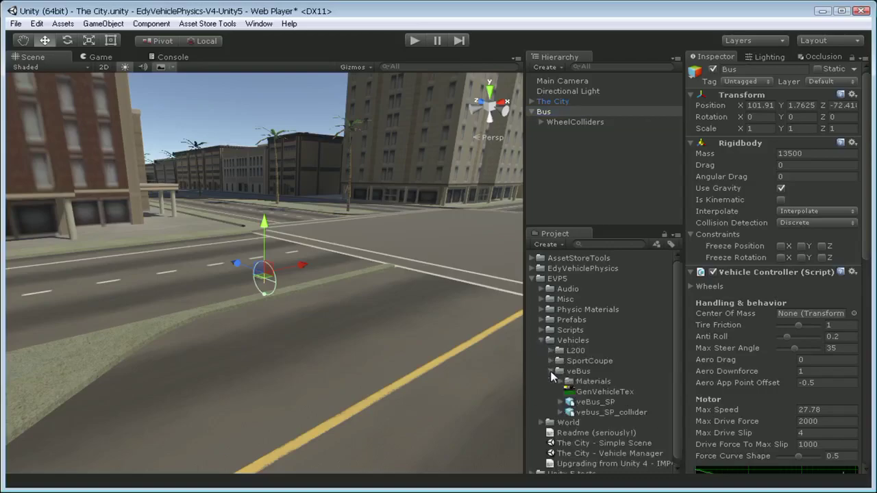
pyautogui.moveTo(595, 403); pyautogui.dragTo(561, 114)
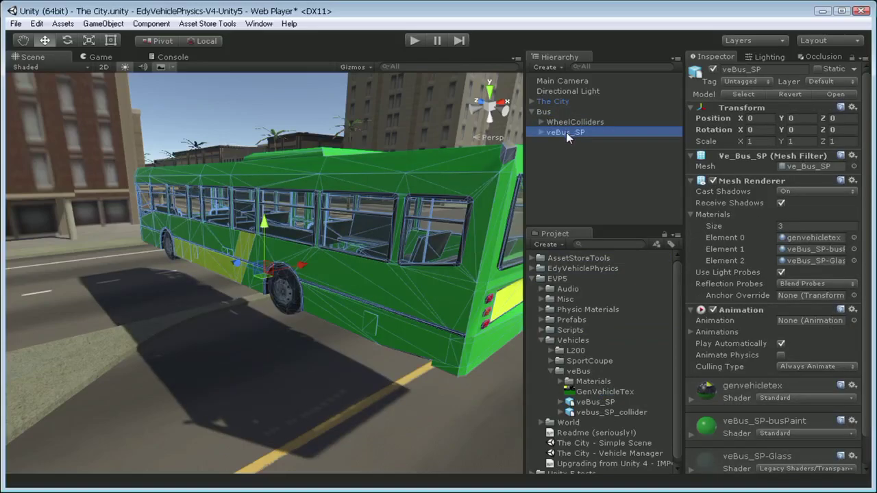
# Step: Set the Bus's Y rotation to 90
pyautogui.click(566, 123)
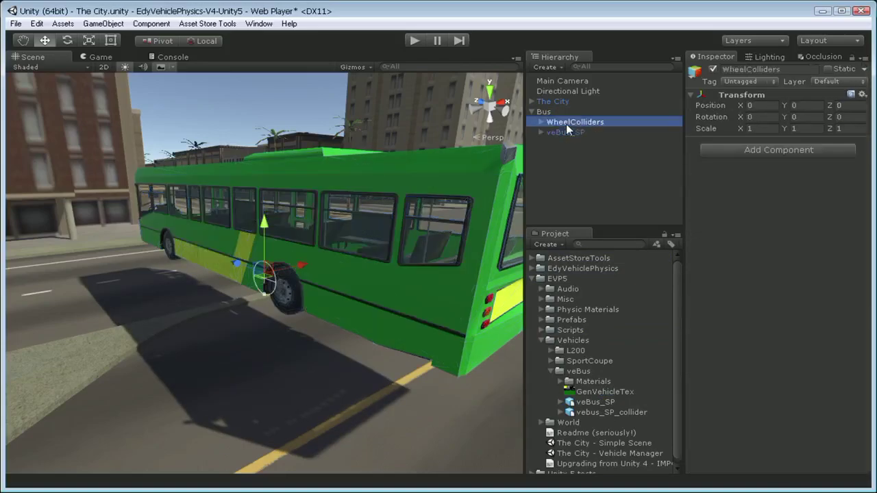
pyautogui.click(559, 113)
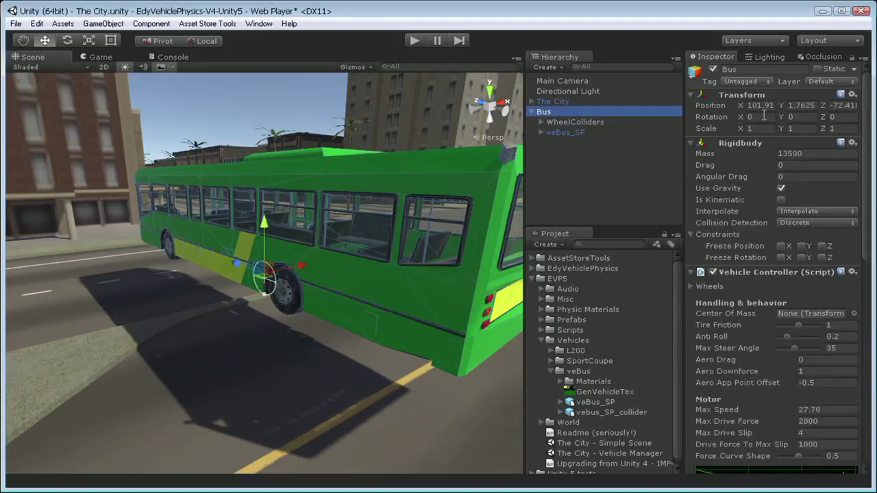
pyautogui.moveTo(782, 117); pyautogui.dragTo(813, 122)
pyautogui.write('90')
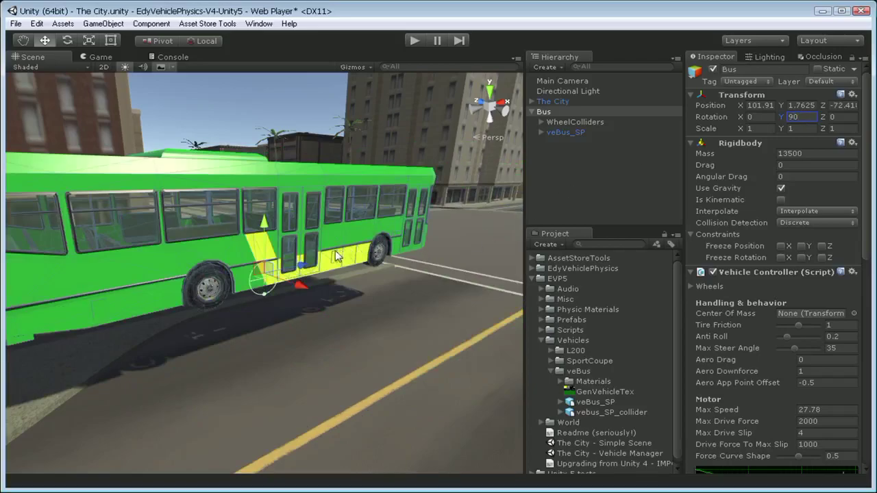
# Step: Orbit and zoom the Scene view for a close side view of the bus
pyautogui.moveTo(265, 283)
pyautogui.keyDown('alt'); pyautogui.mouseDown()
pyautogui.moveTo(357, 281)
pyautogui.moveTo(293, 272)
pyautogui.moveTo(266, 292)
pyautogui.moveTo(287, 264)
pyautogui.moveTo(292, 307)
pyautogui.mouseUp(); pyautogui.keyUp('alt')
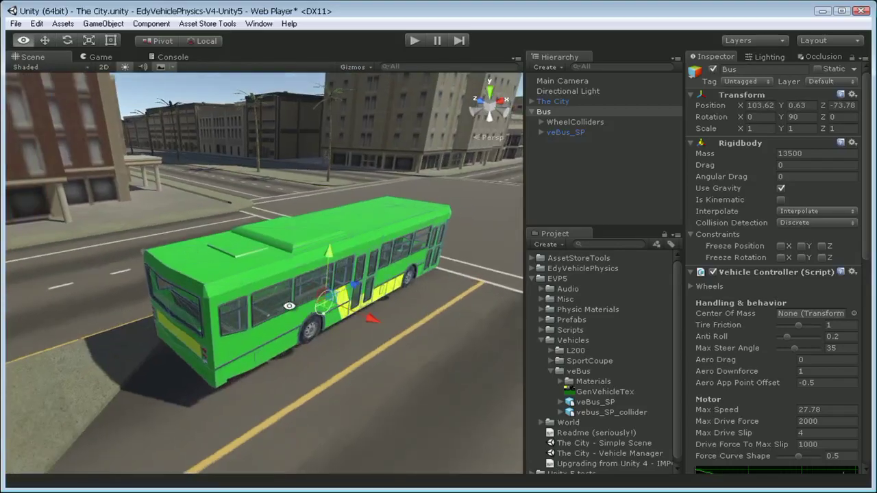
pyautogui.moveTo(368, 319)
pyautogui.keyDown('alt'); pyautogui.mouseDown()
pyautogui.moveTo(189, 299)
pyautogui.moveTo(253, 262)
pyautogui.mouseUp(); pyautogui.keyUp('alt')
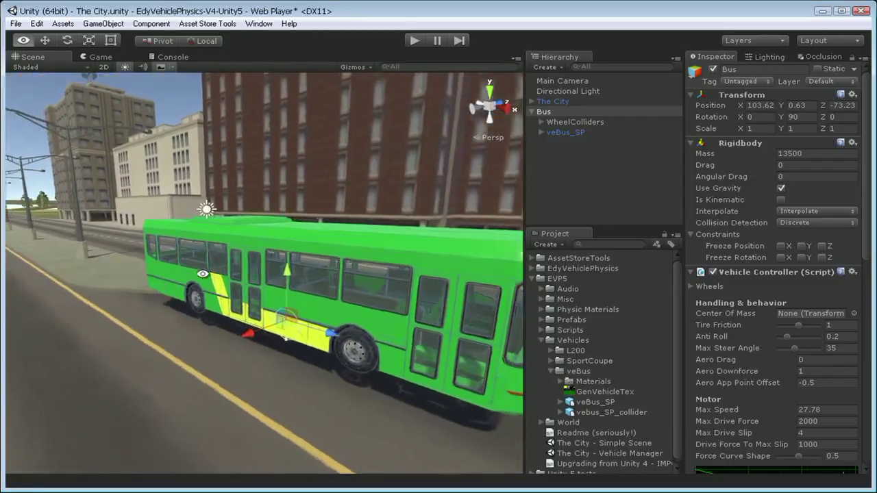
pyautogui.scroll(5, 252, 262)
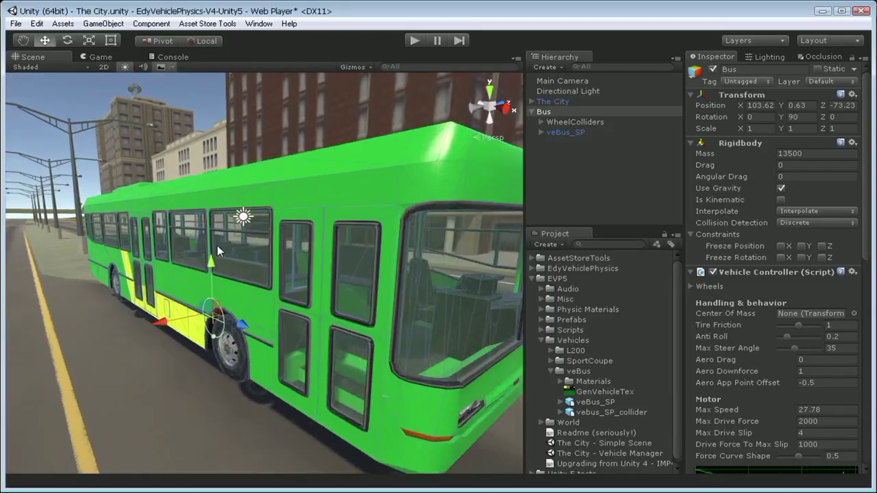
pyautogui.keyDown('alt'); pyautogui.moveTo(259, 263); pyautogui.dragTo(273, 281); pyautogui.keyUp('alt')
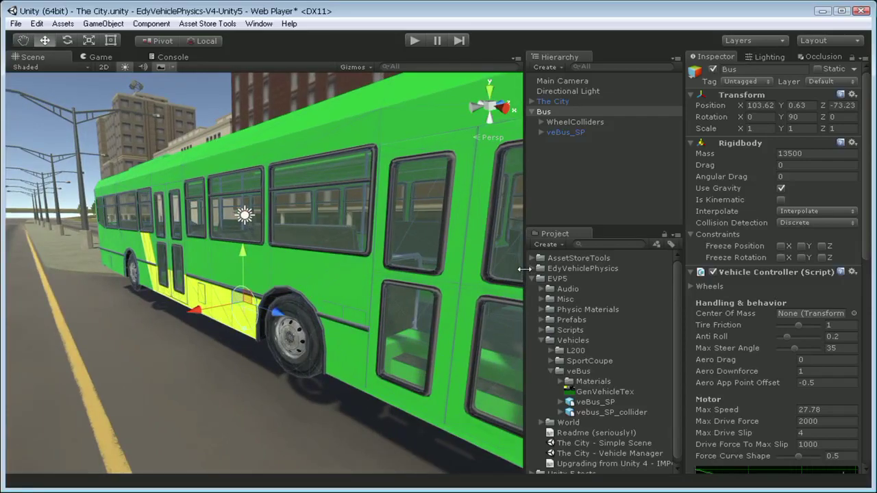
# Step: Set the Vehicle Controller's Wheels list size to 4
pyautogui.click(559, 112)
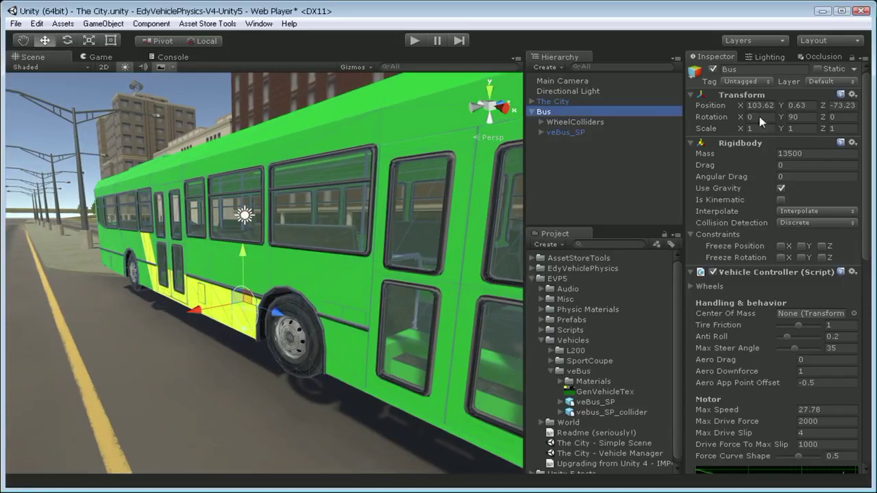
pyautogui.click(744, 96)
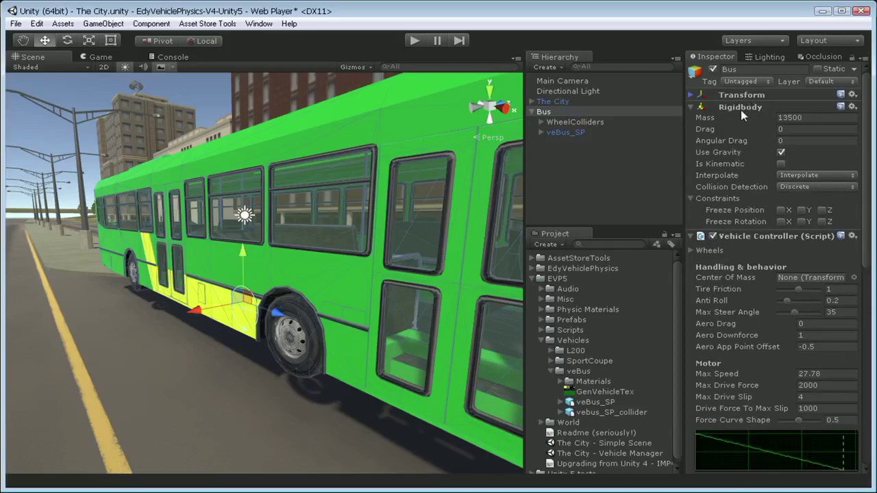
pyautogui.click(741, 109)
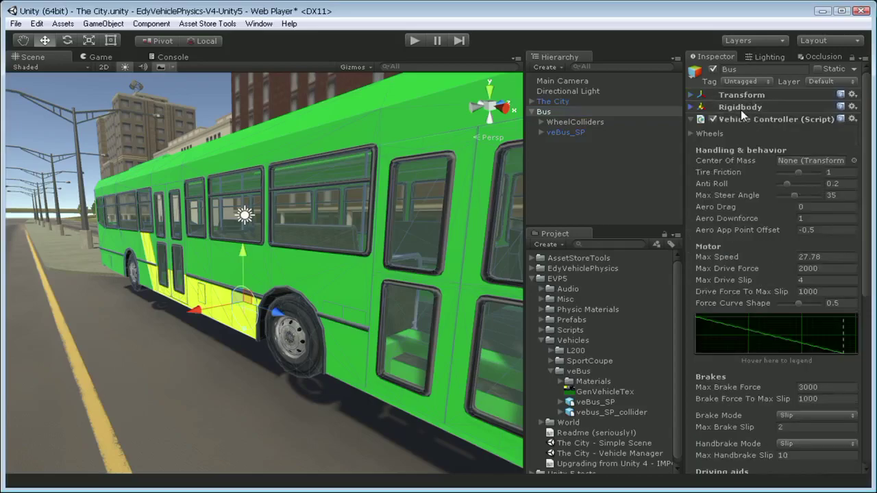
pyautogui.click(695, 134)
pyautogui.click(810, 145)
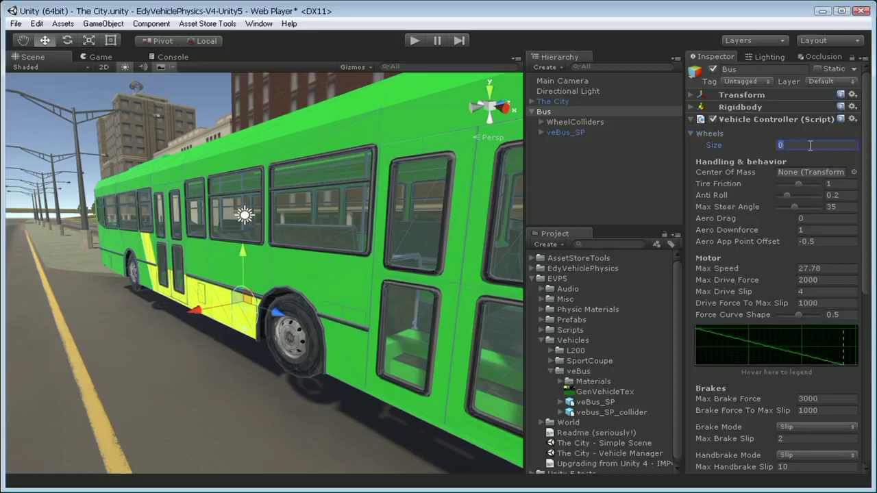
pyautogui.write('4')
pyautogui.press('Return')
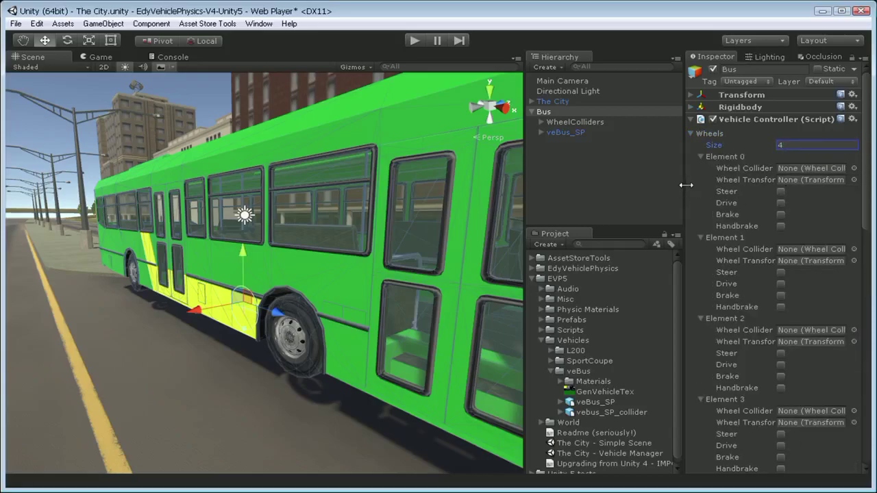
# Step: Assign WheelFL, WheelFR, WheelRL and WheelRR as the Wheel Colliders of Elements 0–3
pyautogui.moveTo(684, 185); pyautogui.dragTo(645, 185)
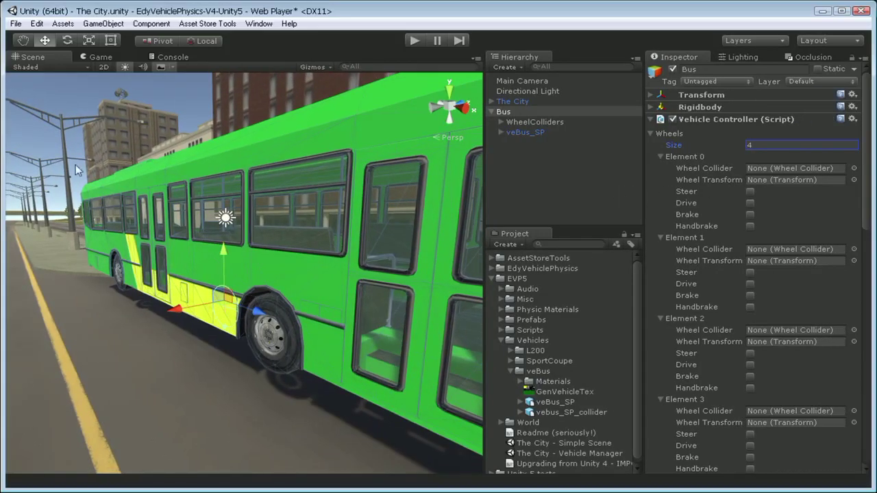
pyautogui.click(501, 132)
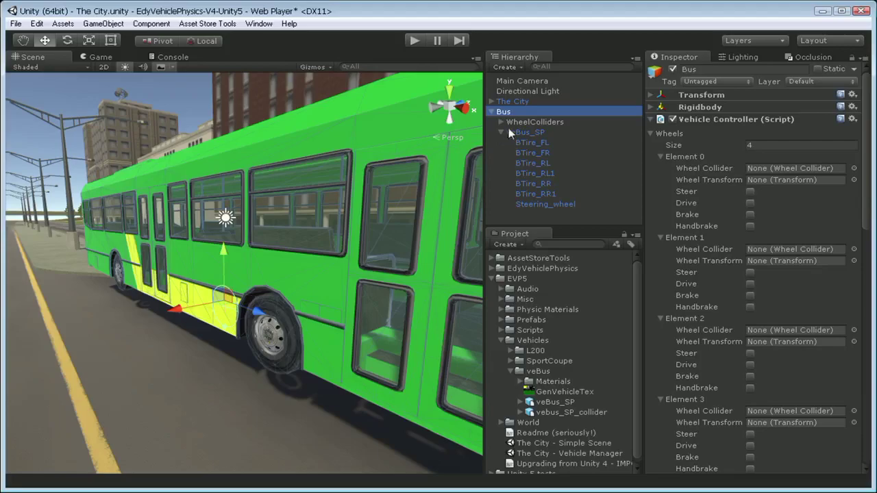
pyautogui.click(500, 122)
pyautogui.scroll(-2, 730, 152)
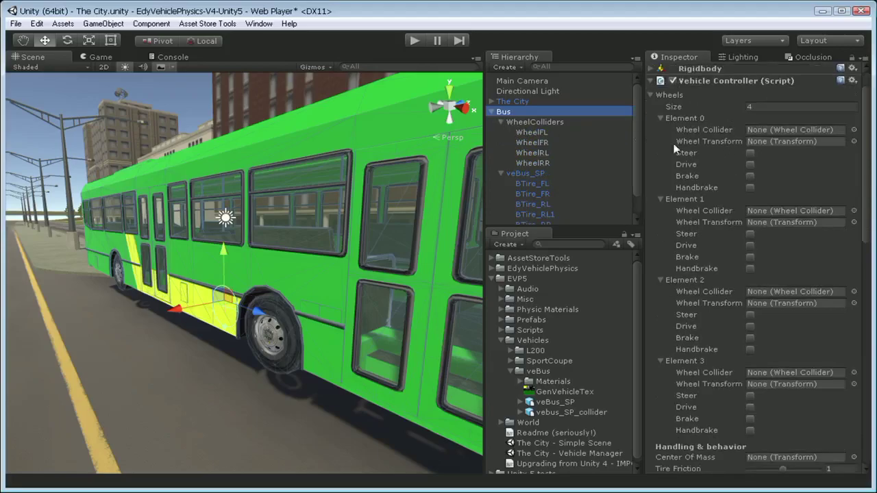
pyautogui.click(535, 136)
pyautogui.moveTo(535, 136); pyautogui.dragTo(775, 132)
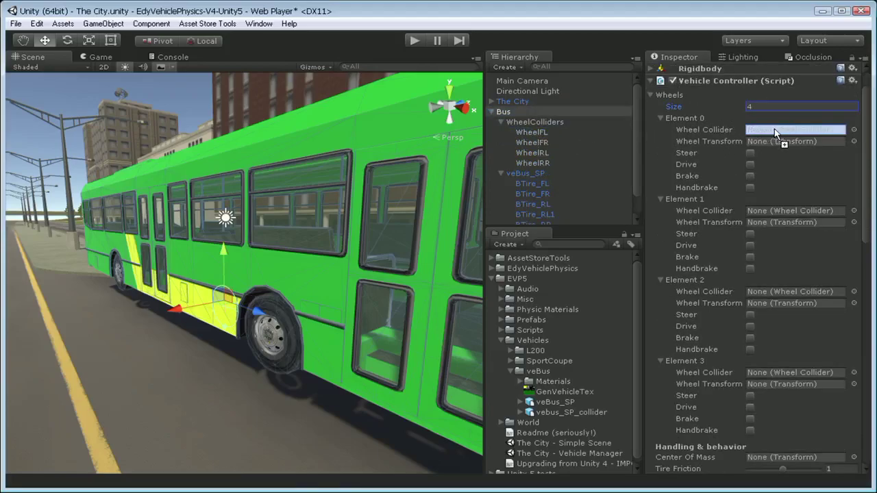
pyautogui.moveTo(533, 143); pyautogui.dragTo(795, 213)
pyautogui.moveTo(552, 152); pyautogui.dragTo(777, 291)
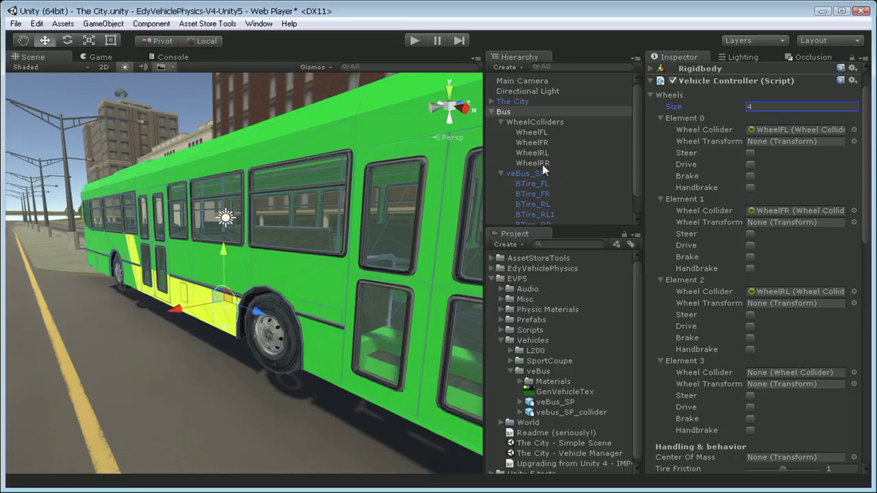
pyautogui.moveTo(542, 163); pyautogui.dragTo(776, 373)
# Step: Assign BTire_FL, BTire_FR, BTire_RL and BTire_RR as the Wheel Transforms of Elements 0–3
pyautogui.click(534, 185)
pyautogui.moveTo(534, 185); pyautogui.dragTo(795, 141)
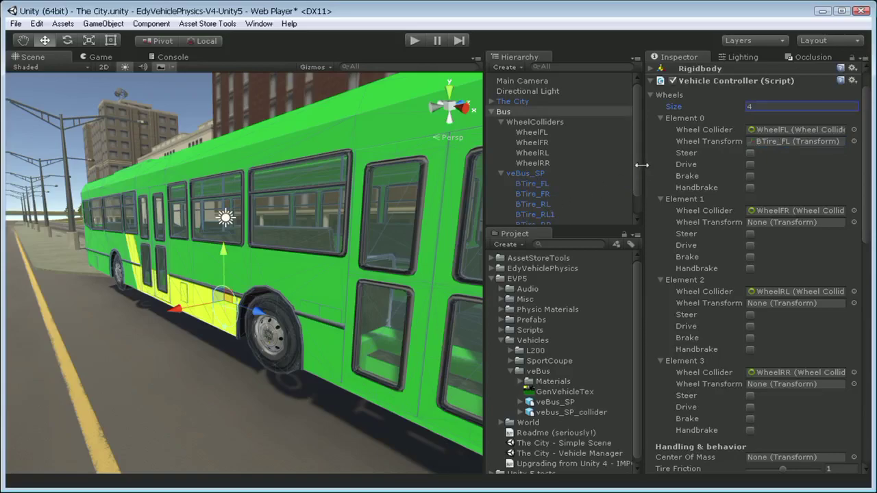
pyautogui.scroll(-1, 548, 198)
pyautogui.click(540, 171)
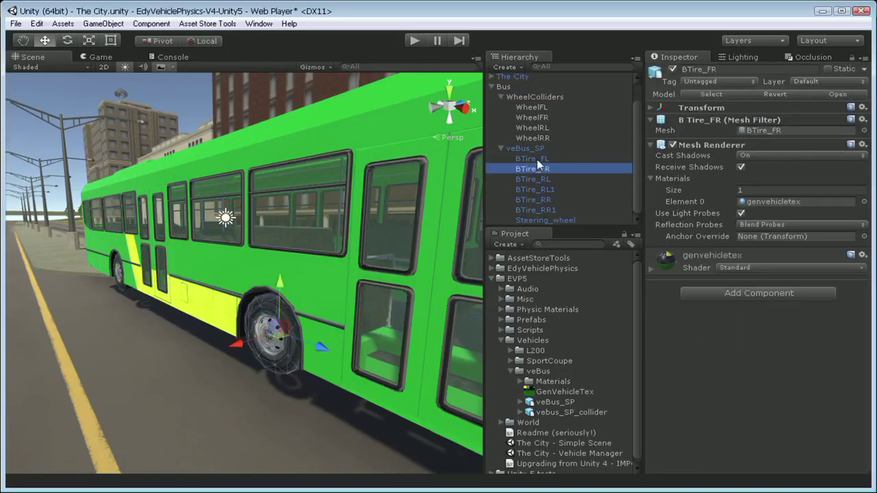
pyautogui.moveTo(539, 164)
pyautogui.mouseDown()
pyautogui.moveTo(566, 174)
pyautogui.moveTo(554, 140)
pyautogui.mouseUp()
pyautogui.click(518, 86)
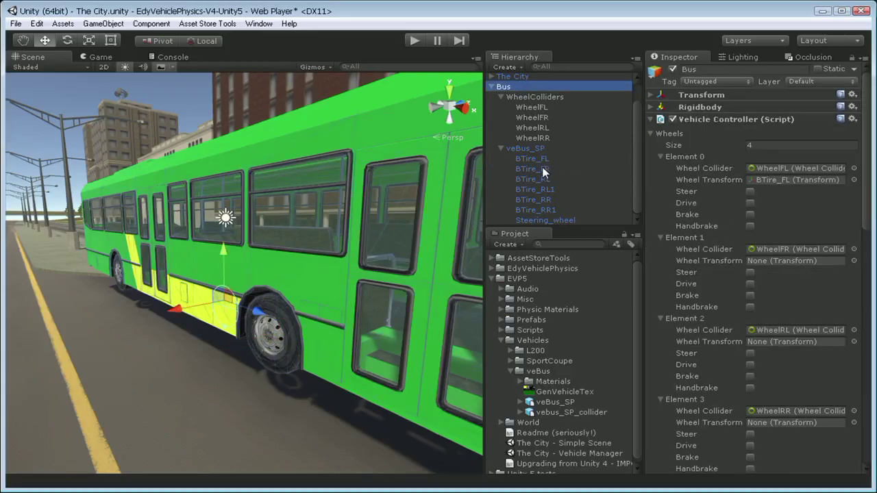
pyautogui.moveTo(545, 171); pyautogui.dragTo(775, 261)
pyautogui.moveTo(534, 179); pyautogui.dragTo(793, 343)
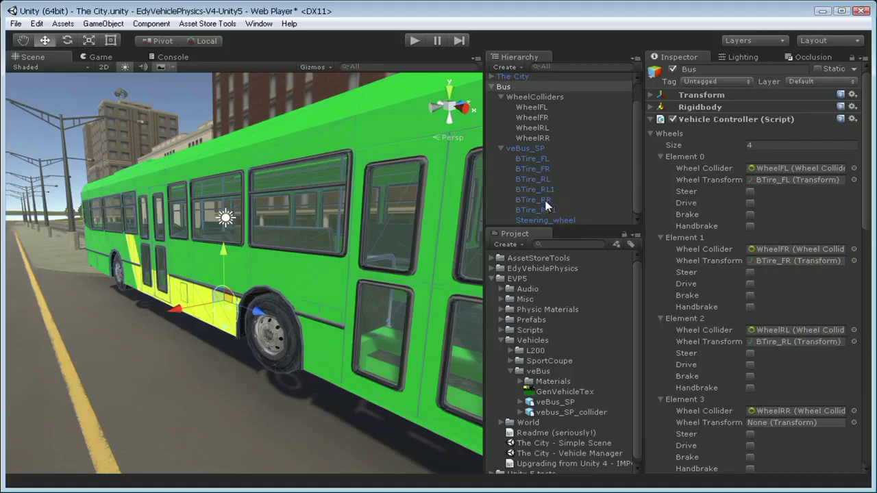
pyautogui.moveTo(537, 199)
pyautogui.mouseDown()
pyautogui.moveTo(775, 405)
pyautogui.moveTo(786, 426)
pyautogui.mouseUp()
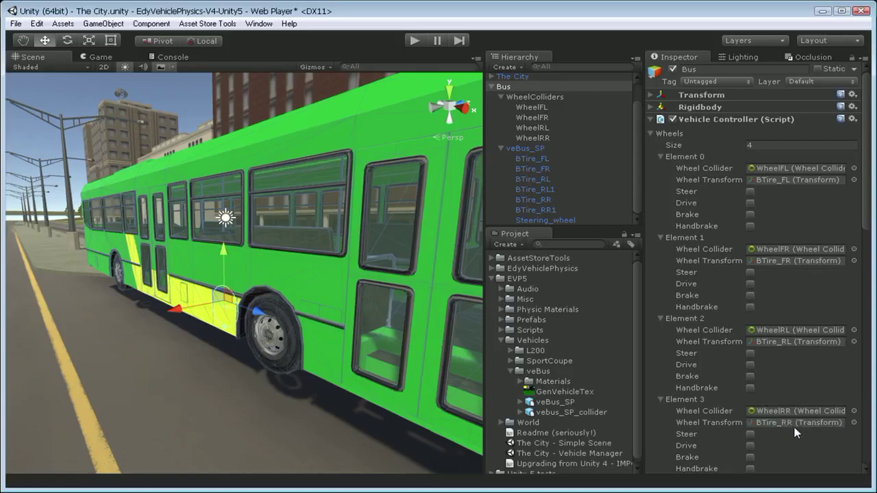
# Step: Enable Steer and Brake on Element 0, and Brake on Element 1
pyautogui.click(748, 192)
pyautogui.click(749, 214)
pyautogui.click(750, 295)
# Step: Tick Drive, Brake and Handbrake for rear wheels Element 2 and Element 3
pyautogui.scroll(-2, 774, 291)
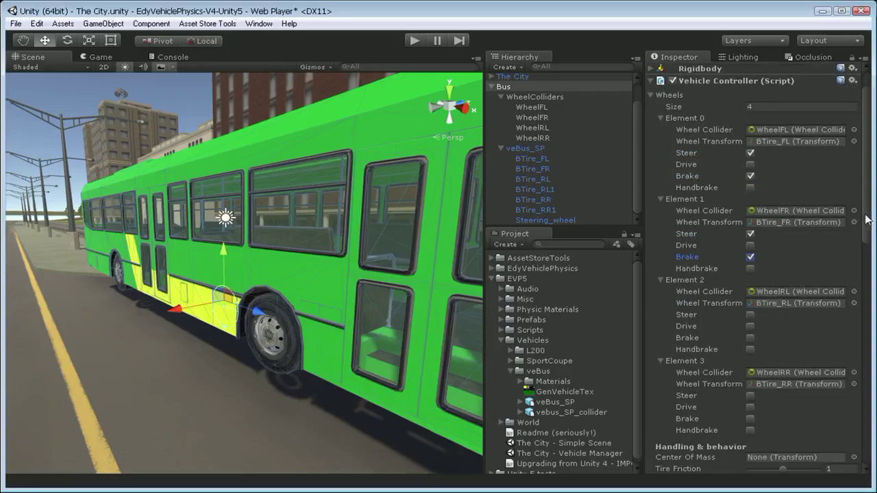
pyautogui.moveTo(866, 223); pyautogui.dragTo(867, 244)
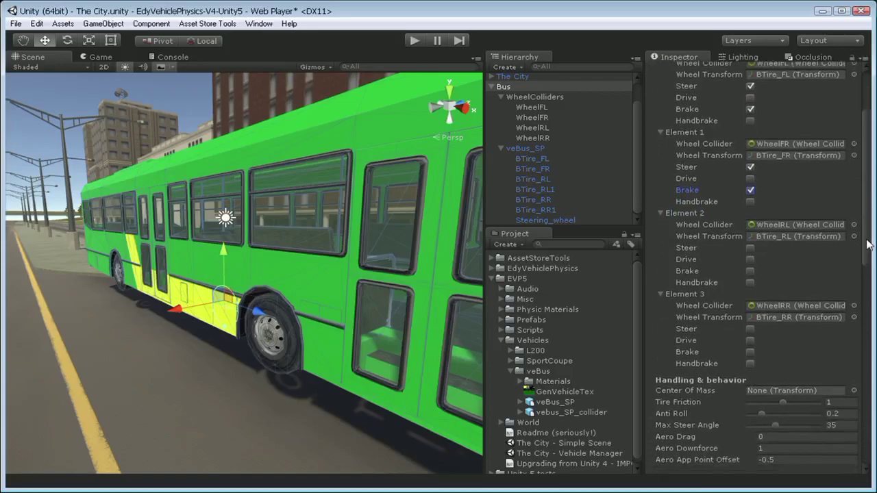
pyautogui.click(750, 259)
pyautogui.click(752, 270)
pyautogui.click(750, 282)
pyautogui.click(750, 340)
pyautogui.click(751, 352)
pyautogui.click(751, 363)
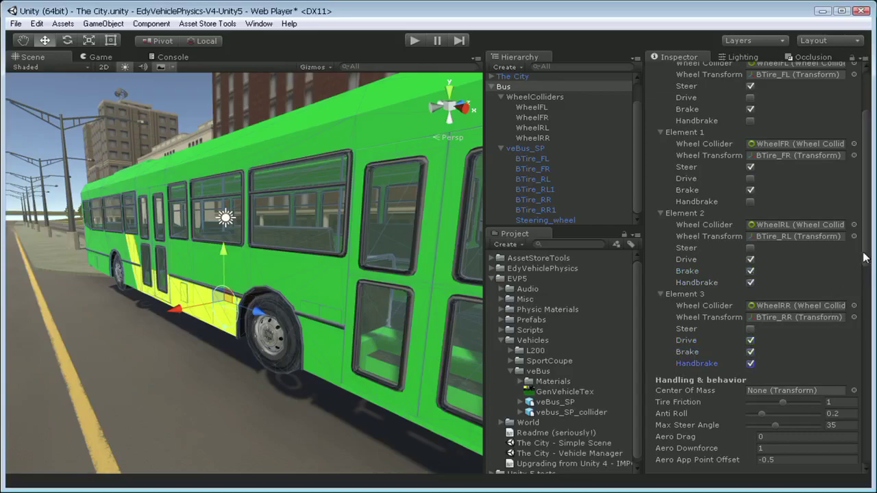
pyautogui.moveTo(866, 241); pyautogui.dragTo(865, 207)
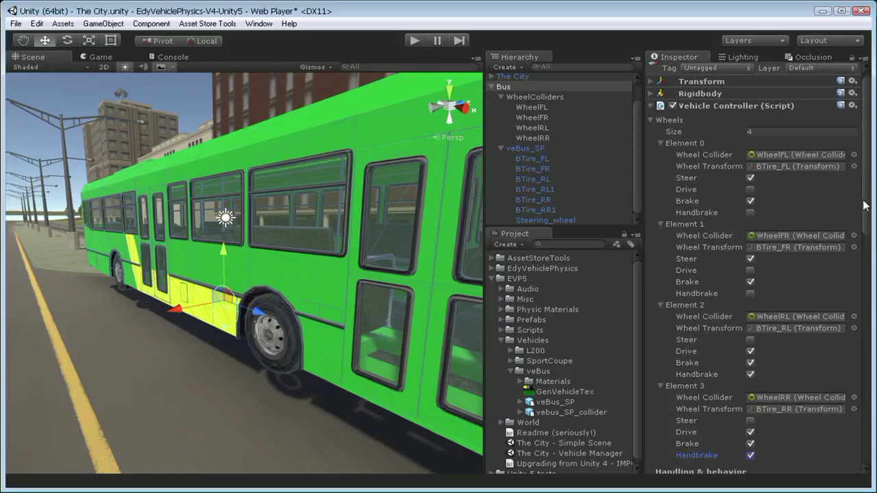
# Step: Apply 'Adjust WheelColliders to their meshes' from the Vehicle Controller's gear menu
pyautogui.click(533, 110)
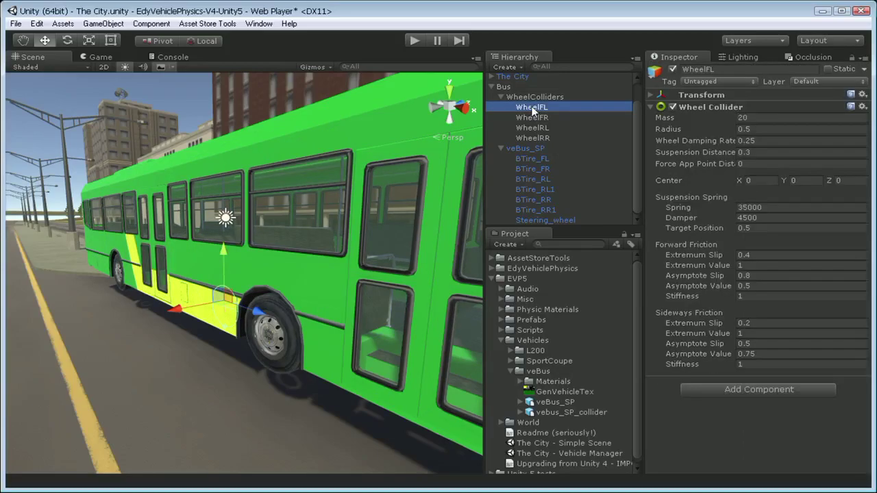
pyautogui.click(519, 88)
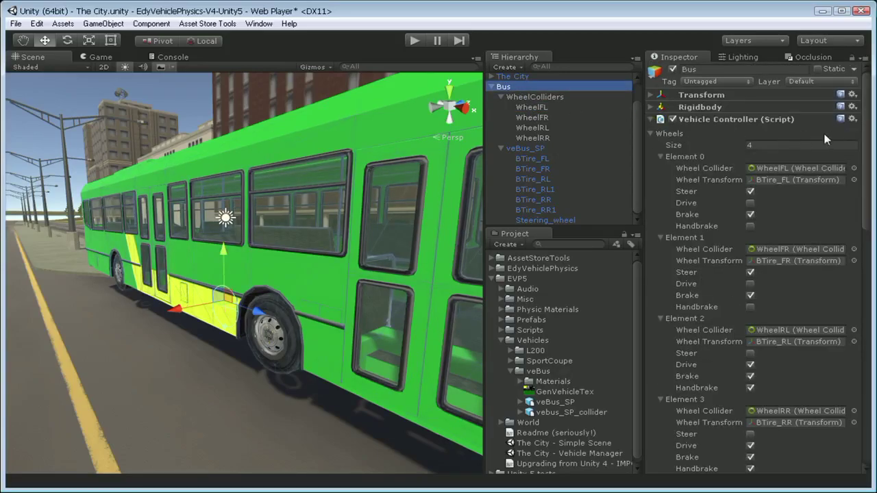
pyautogui.click(853, 119)
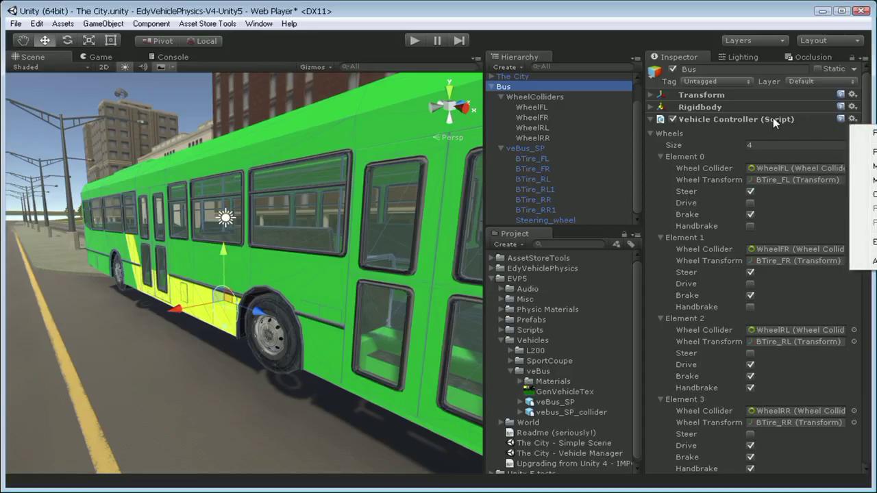
pyautogui.rightClick(745, 119)
pyautogui.rightClick(706, 120)
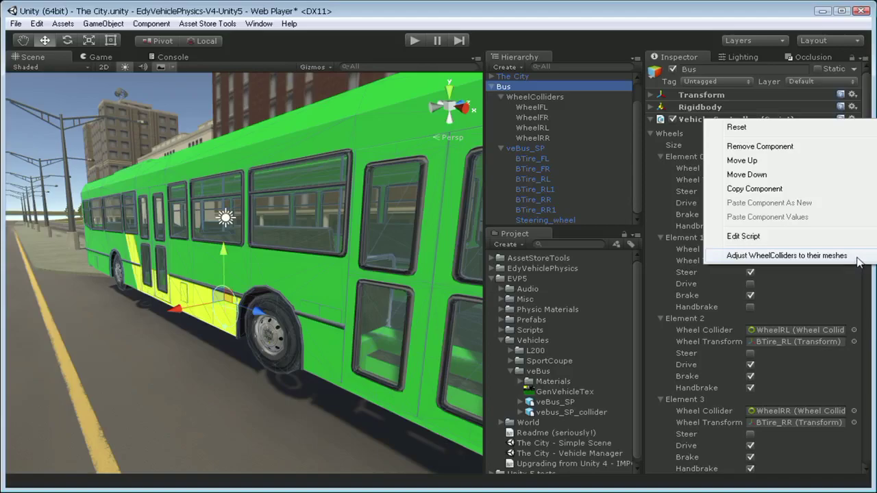
pyautogui.click(857, 258)
pyautogui.moveTo(261, 315)
pyautogui.keyDown('alt'); pyautogui.mouseDown()
pyautogui.moveTo(313, 288)
pyautogui.moveTo(380, 322)
pyautogui.moveTo(323, 313)
pyautogui.moveTo(313, 299)
pyautogui.mouseUp(); pyautogui.keyUp('alt')
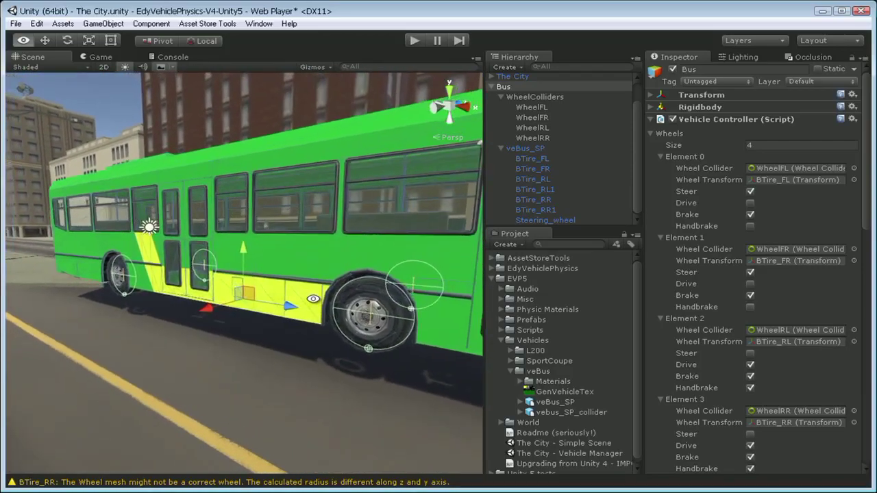
pyautogui.click(501, 96)
# Step: Add the vebus_SP_collider model from the Project into the scene with the bus
pyautogui.click(500, 133)
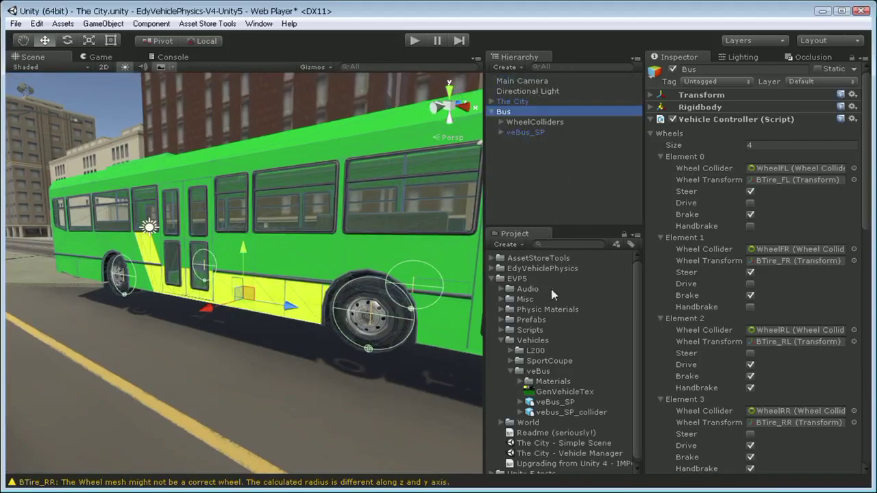
pyautogui.click(568, 414)
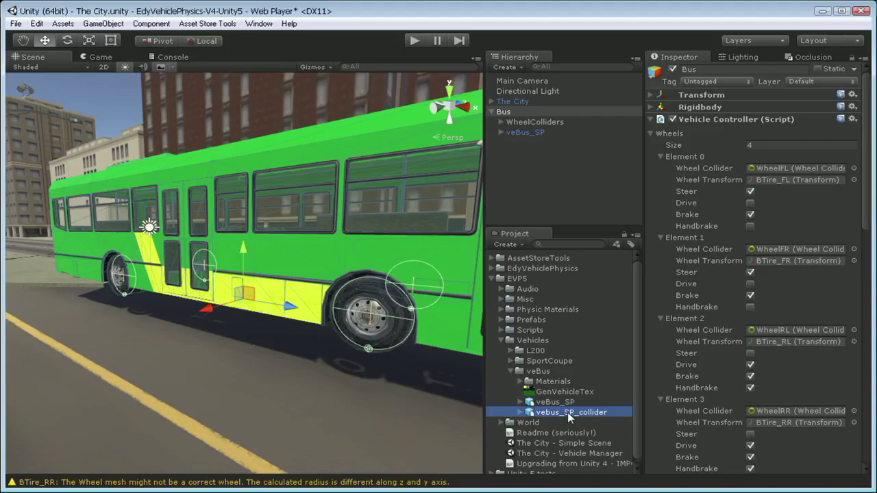
pyautogui.moveTo(790, 393); pyautogui.dragTo(737, 407)
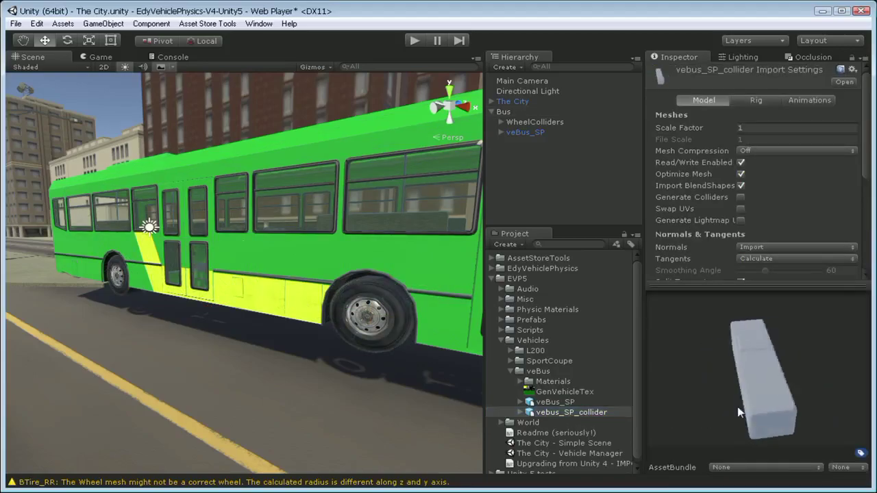
pyautogui.moveTo(577, 411)
pyautogui.mouseDown()
pyautogui.moveTo(352, 191)
pyautogui.moveTo(524, 113)
pyautogui.mouseUp()
pyautogui.keyDown('alt'); pyautogui.moveTo(459, 158); pyautogui.dragTo(270, 172); pyautogui.keyUp('alt')
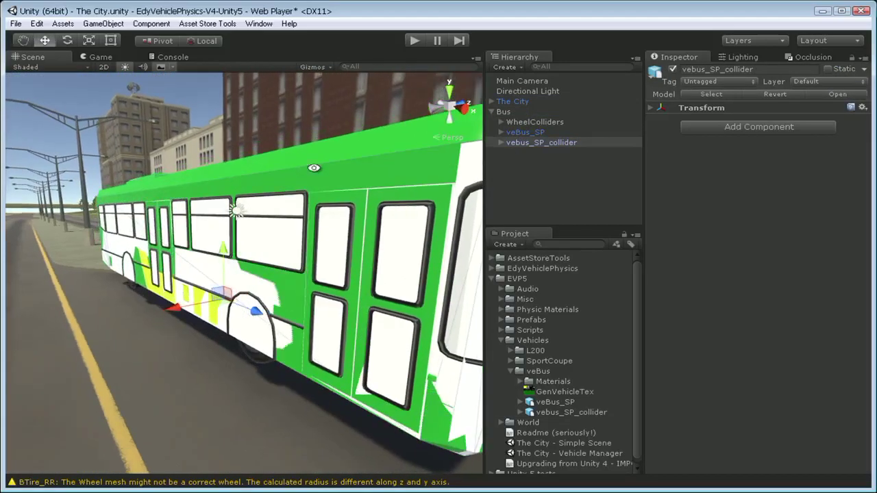
# Step: Remove the Mesh Renderer from both ve_Bus_SP_collider_base and ve_Bus_SP_collider_top
pyautogui.click(502, 141)
pyautogui.click(548, 155)
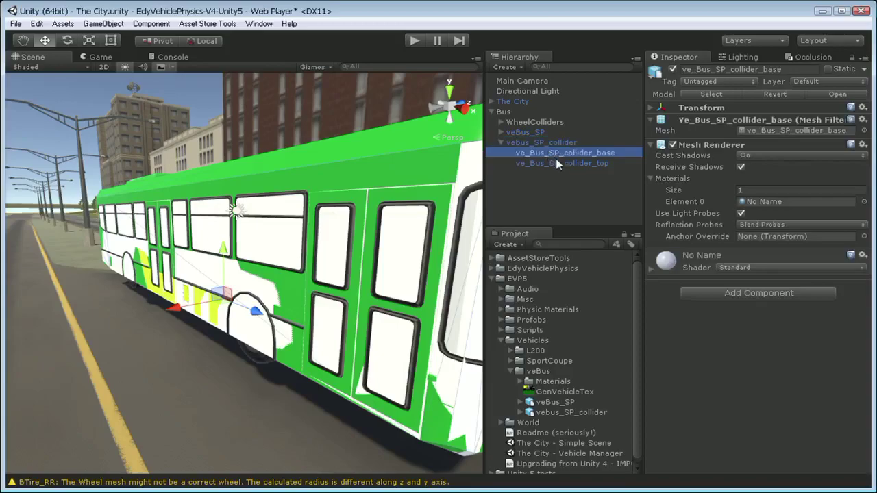
pyautogui.keyDown('shift'); pyautogui.click(559, 163); pyautogui.keyUp('shift')
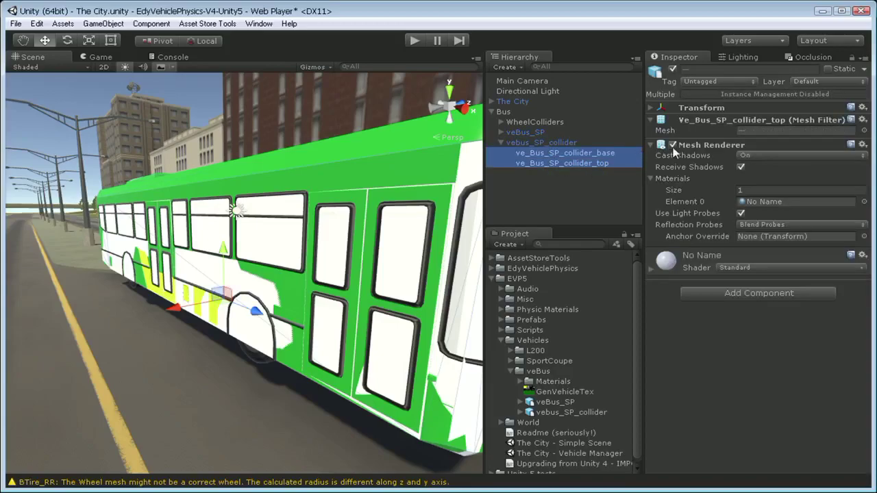
pyautogui.click(863, 144)
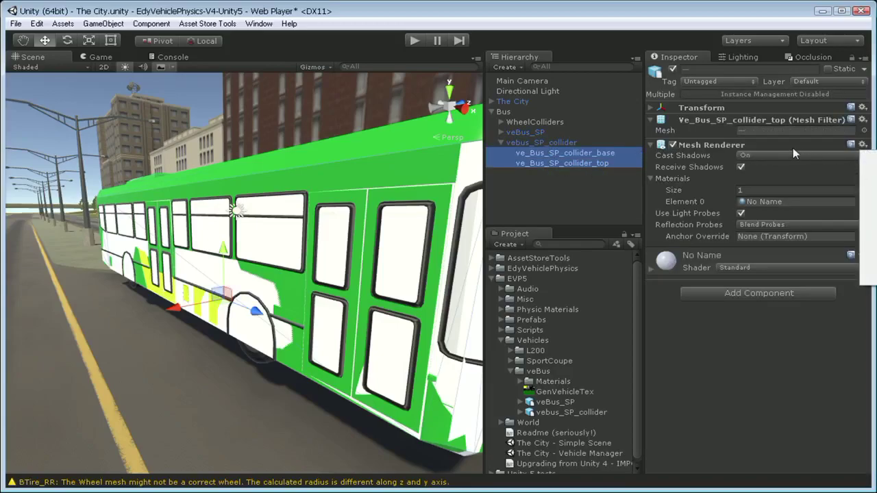
pyautogui.rightClick(724, 144)
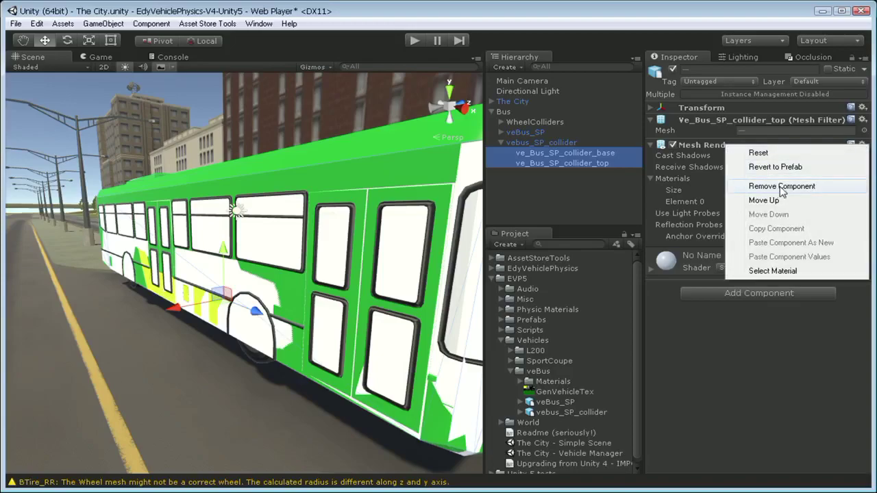
pyautogui.click(781, 187)
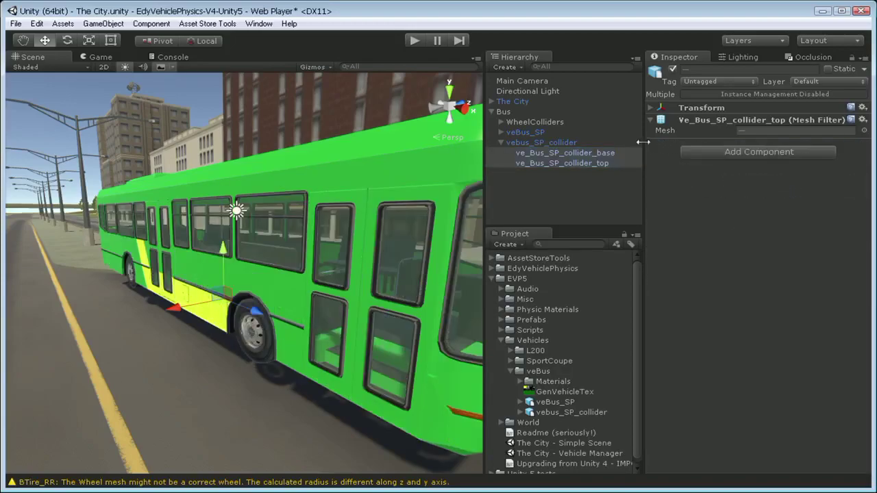
# Step: Give the collider base and top parts a Mesh Collider with Convex ticked, then deselect
pyautogui.click(742, 153)
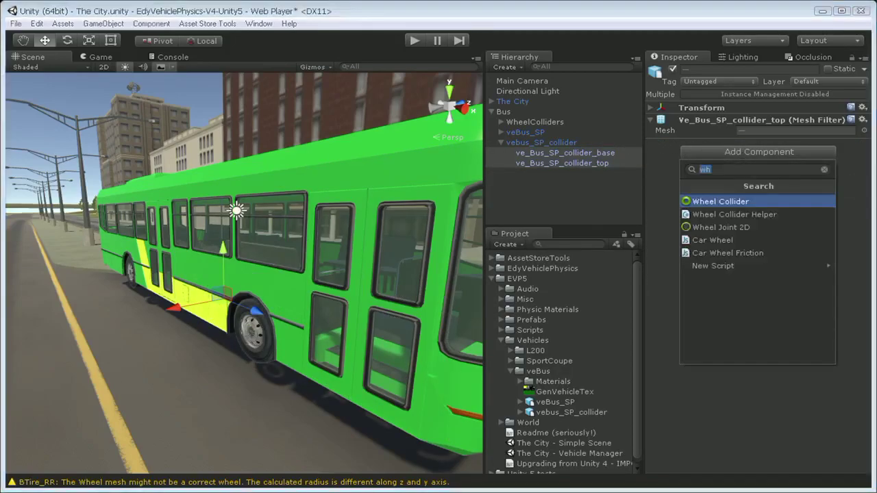
pyautogui.write('mesh')
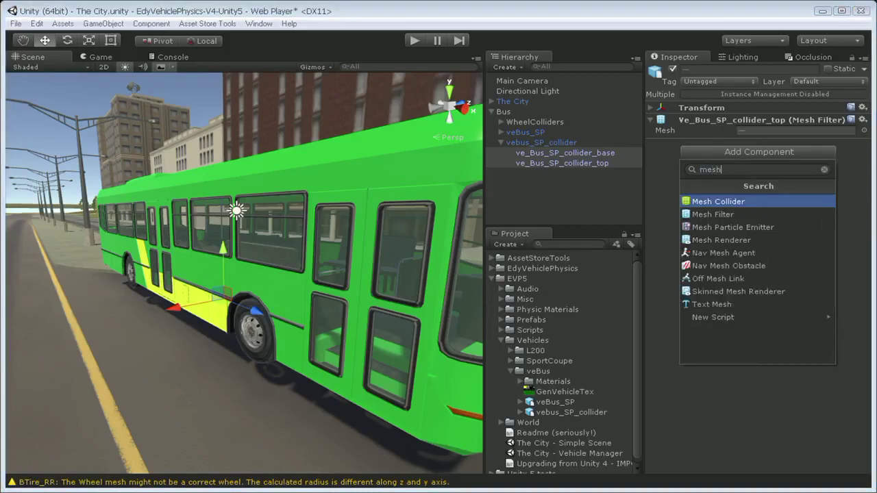
pyautogui.click(738, 201)
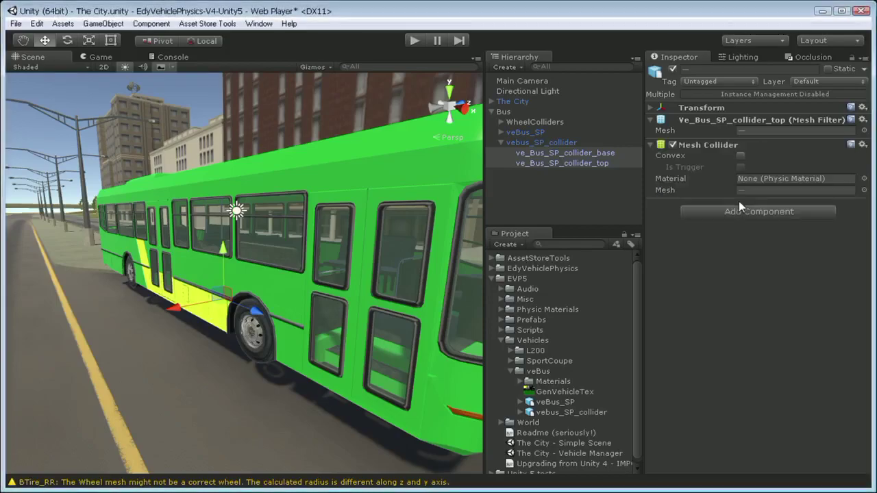
pyautogui.click(740, 154)
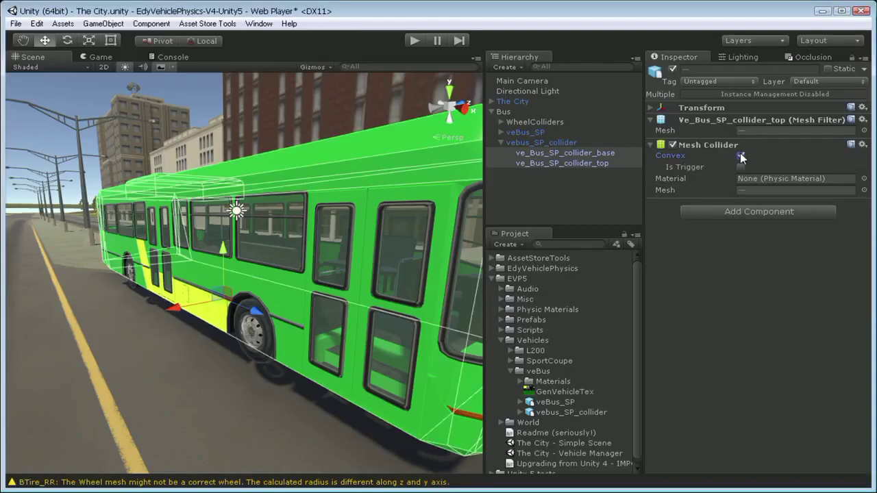
pyautogui.moveTo(353, 195)
pyautogui.keyDown('alt'); pyautogui.mouseDown()
pyautogui.moveTo(870, 226)
pyautogui.moveTo(374, 200)
pyautogui.mouseUp(); pyautogui.keyUp('alt')
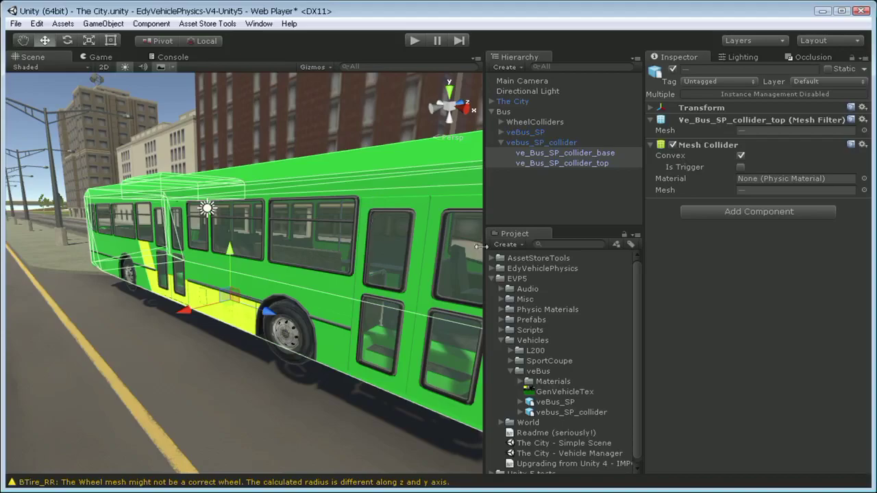
pyautogui.click(565, 200)
# Step: Select Main Camera, run the scene to view the bus on the street, then stop
pyautogui.click(526, 83)
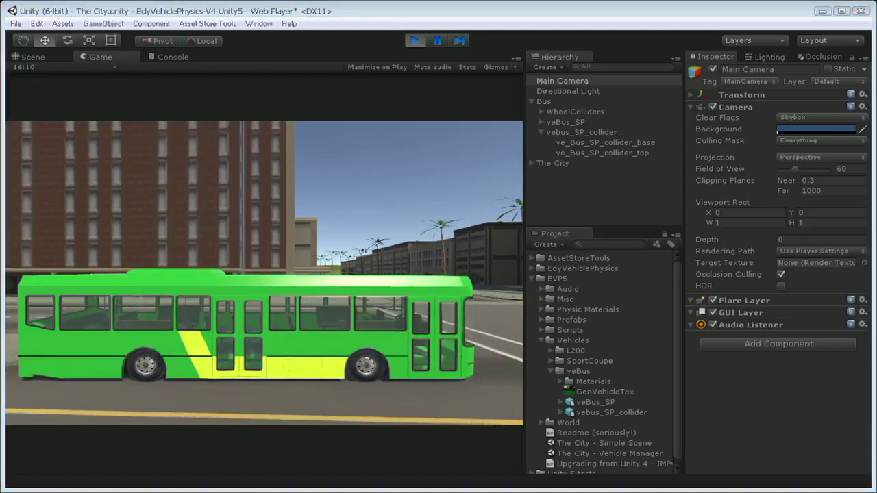
pyautogui.click(415, 40)
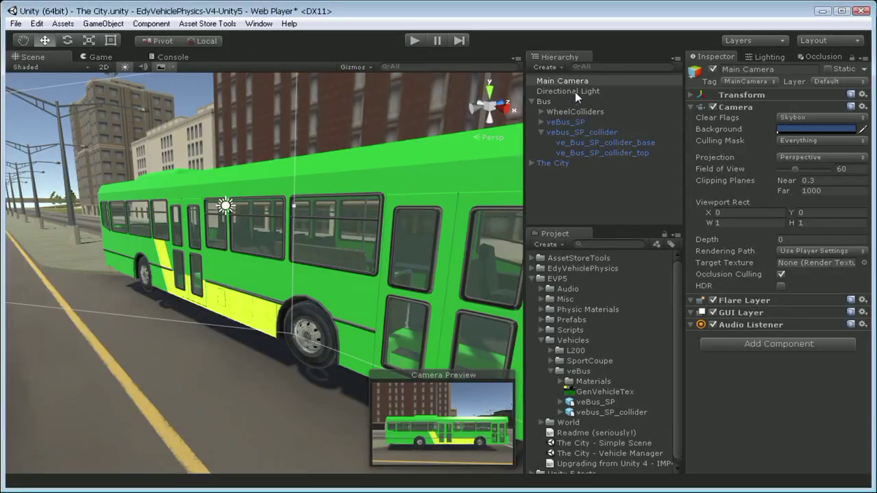
# Step: Set WheelFL through WheelRR to suspension distance 0.35, spring 210000 and damper 18000
pyautogui.click(548, 112)
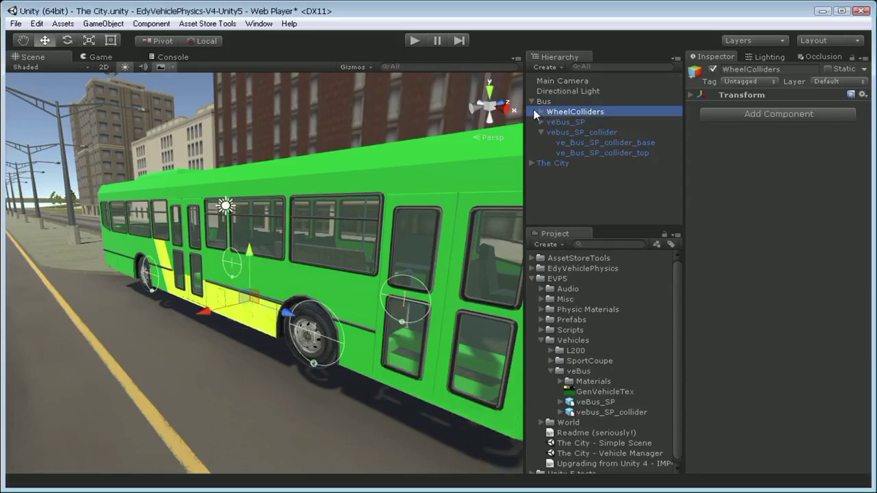
pyautogui.click(542, 112)
pyautogui.click(572, 121)
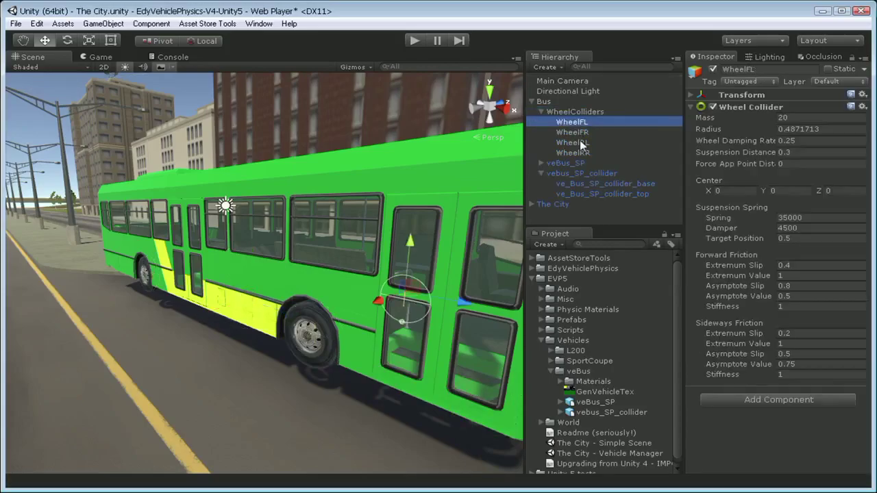
pyautogui.keyDown('shift'); pyautogui.click(583, 152); pyautogui.keyUp('shift')
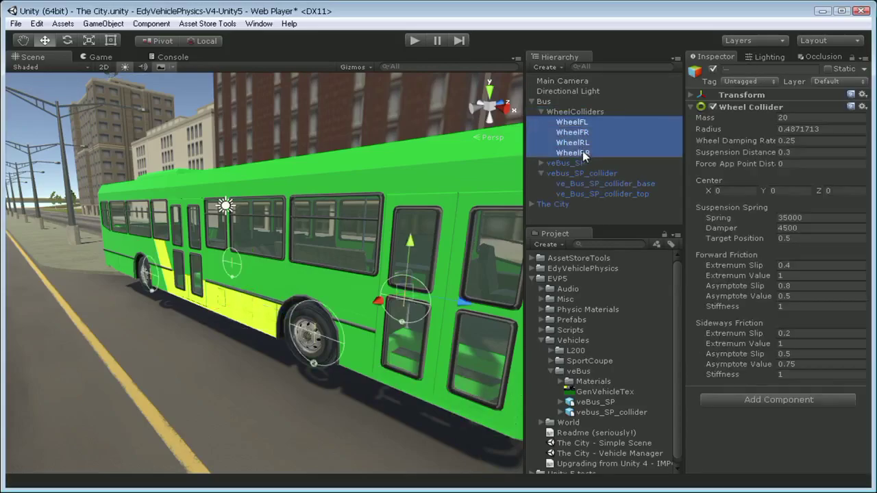
pyautogui.click(818, 152)
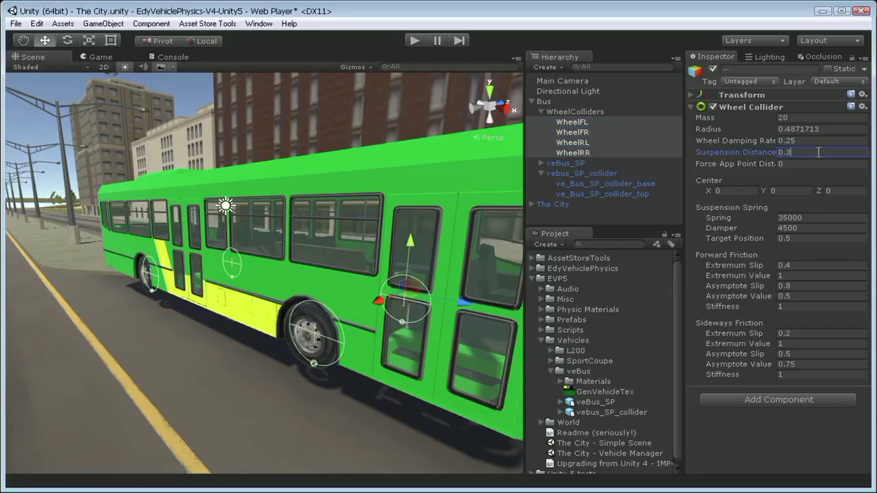
pyautogui.write('5')
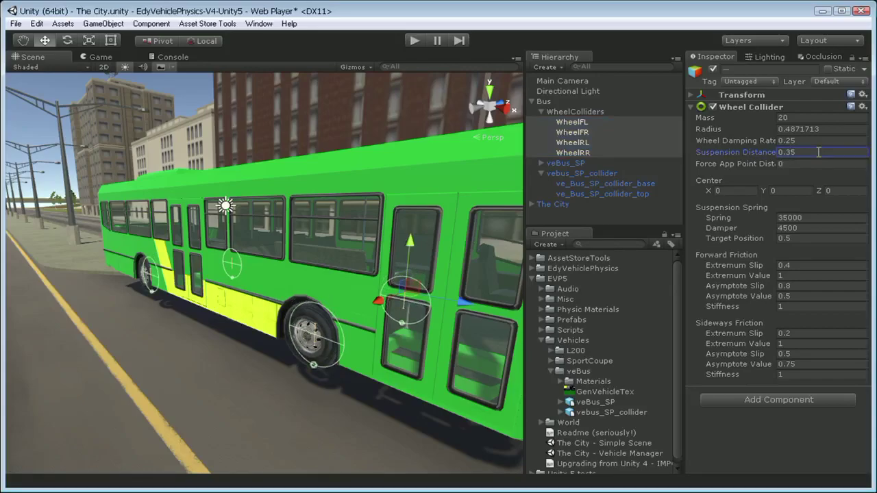
pyautogui.click(814, 219)
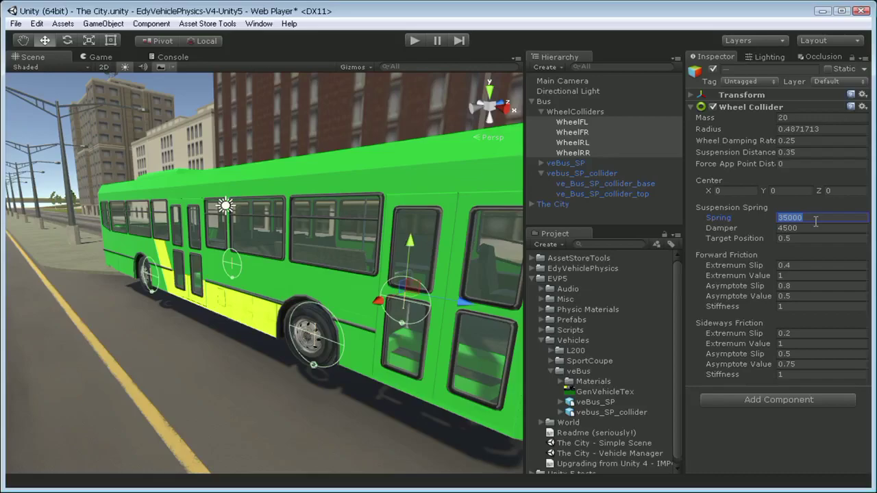
pyautogui.write('21')
pyautogui.press('Tab')
pyautogui.write('180')
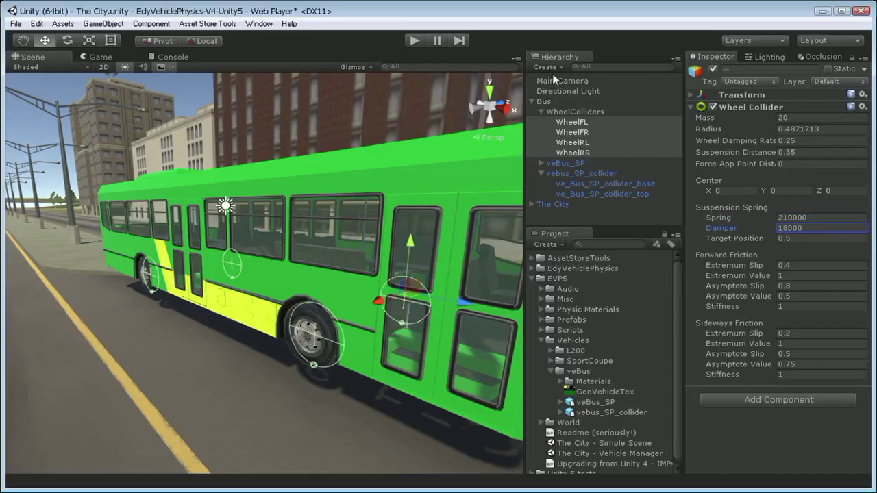
# Step: Test-run the bus with the stiffer suspension, then stop Play mode
pyautogui.click(414, 41)
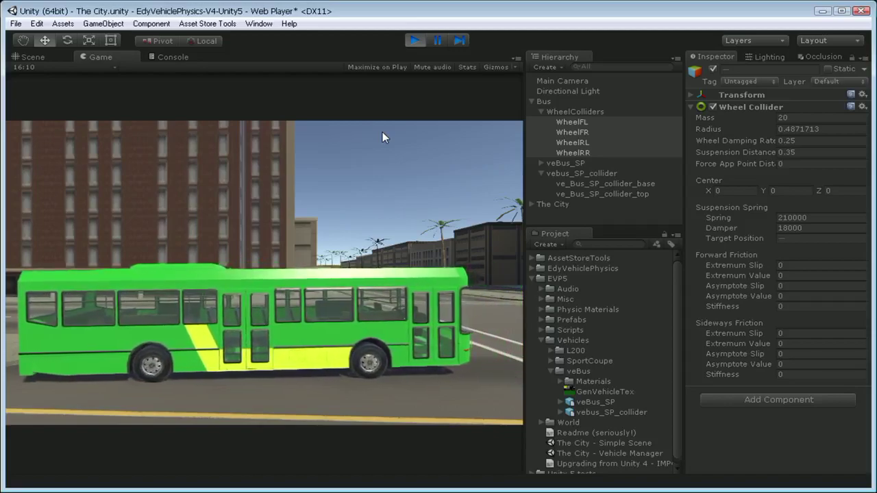
pyautogui.click(416, 34)
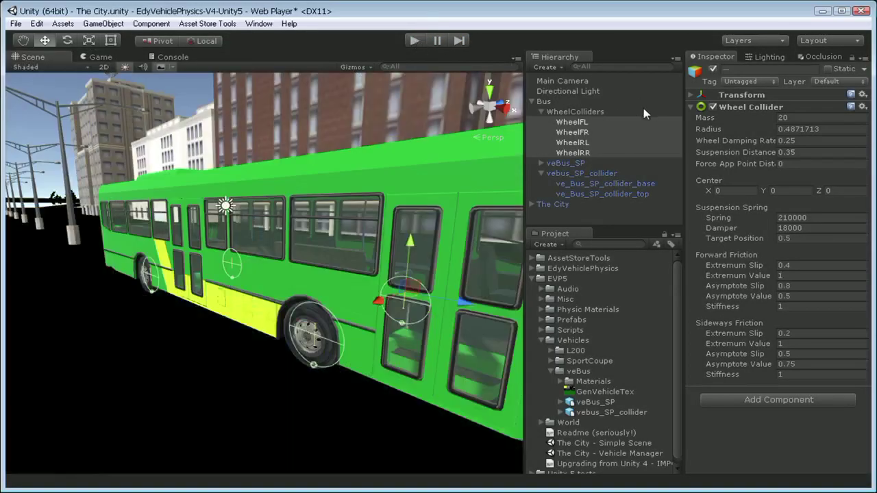
# Step: Set the Bus Vehicle Controller to max drive force 20000, force curve shape 0.21, max brake force 25000
pyautogui.click(544, 102)
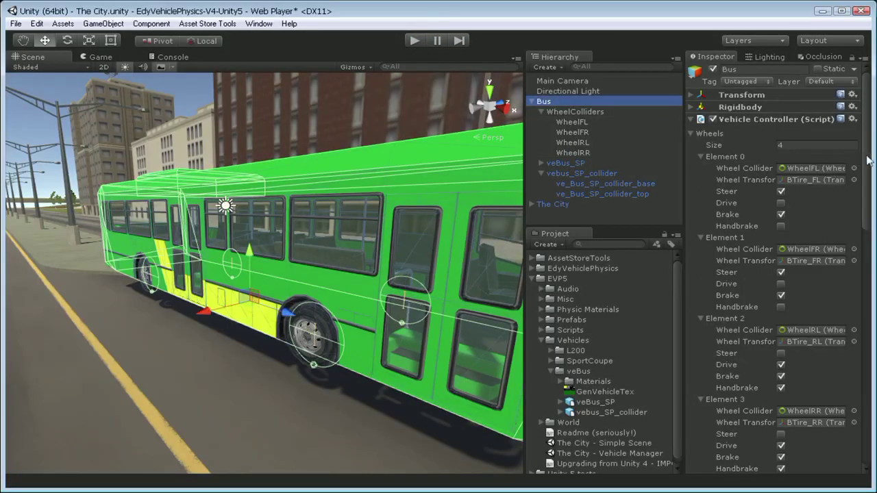
pyautogui.moveTo(865, 160)
pyautogui.mouseDown()
pyautogui.moveTo(865, 264)
pyautogui.moveTo(874, 289)
pyautogui.mouseUp()
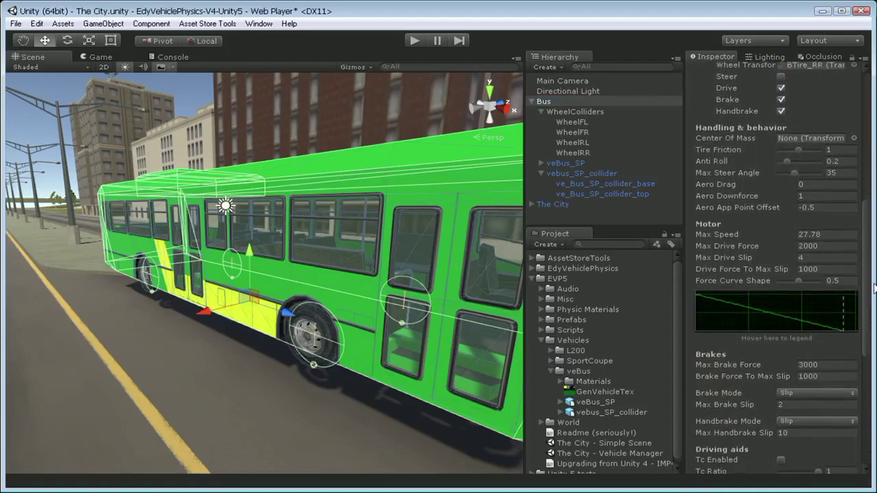
pyautogui.click(822, 246)
pyautogui.click(838, 249)
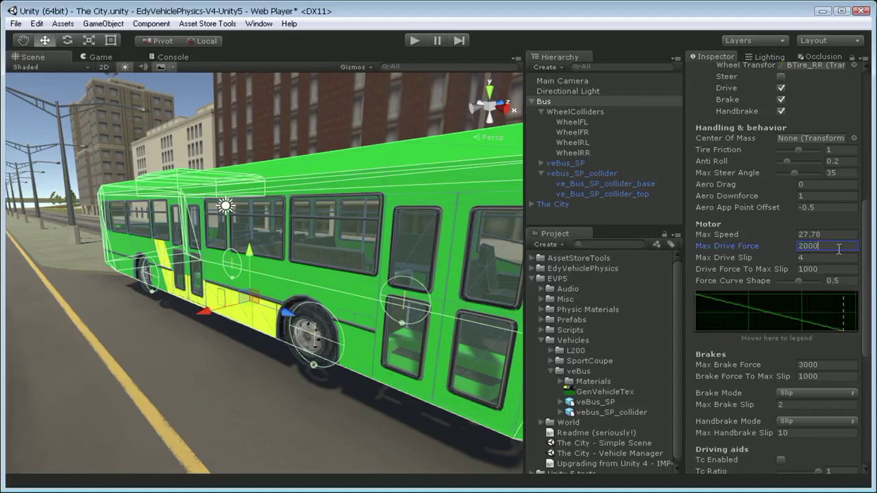
pyautogui.write('0')
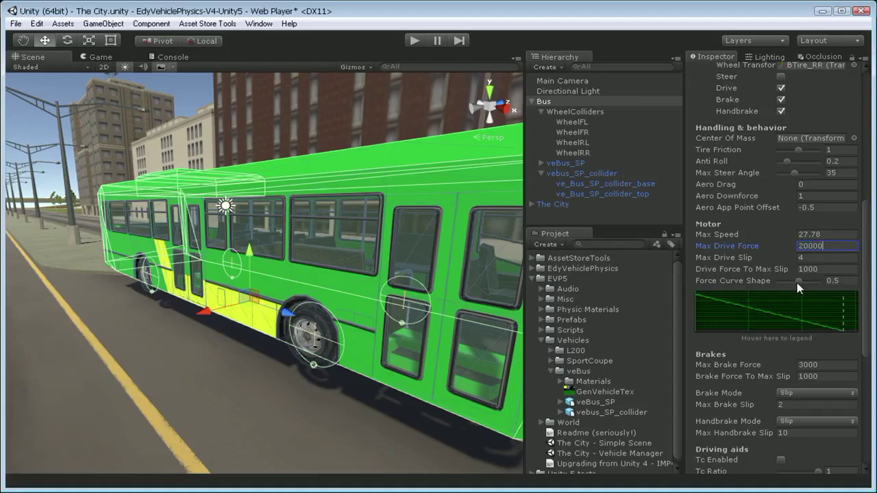
pyautogui.moveTo(798, 284); pyautogui.dragTo(786, 284)
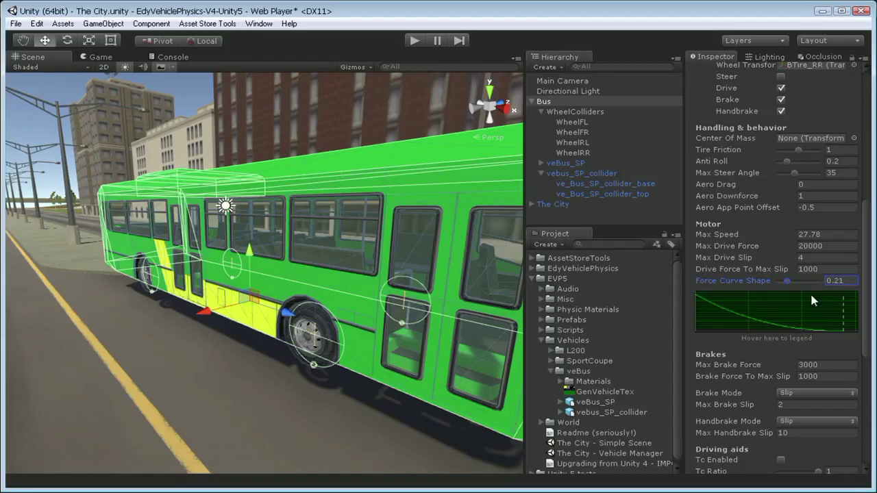
pyautogui.moveTo(870, 307); pyautogui.dragTo(872, 329)
pyautogui.click(855, 312)
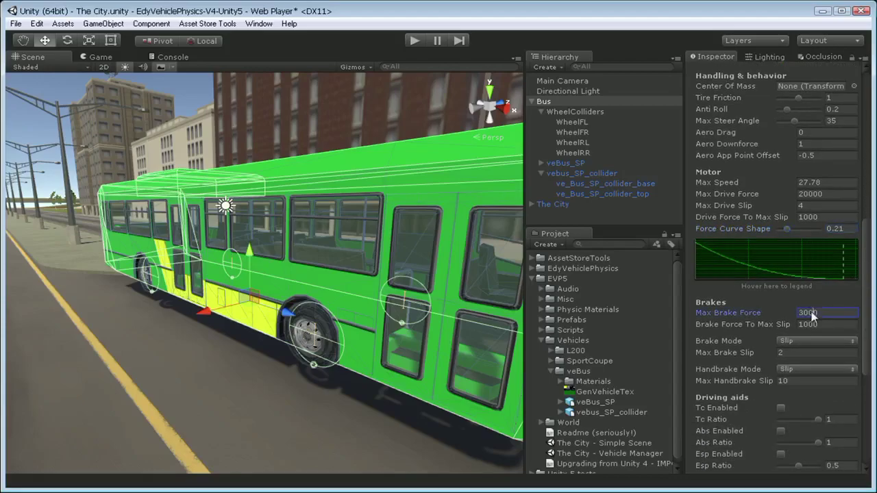
pyautogui.write('25')
pyautogui.press('Return')
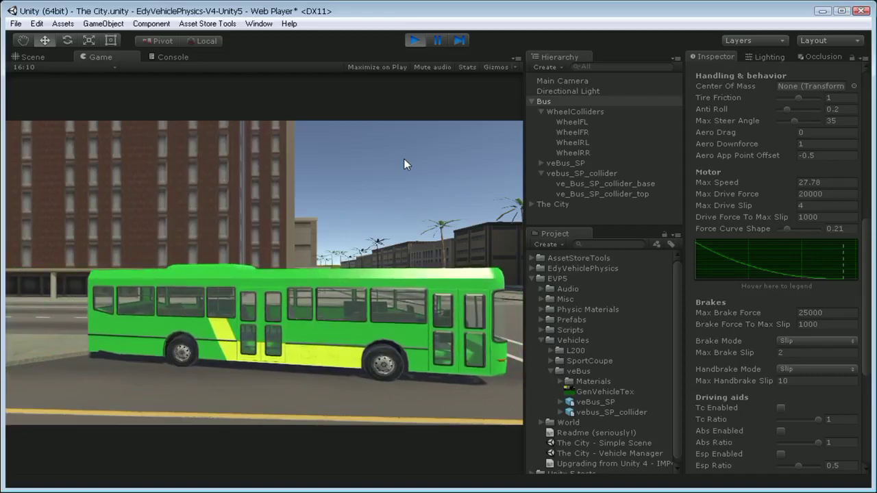
# Step: Stop the test drive and add the Prefabs/Main Camera prefab to the Hierarchy
pyautogui.click(416, 41)
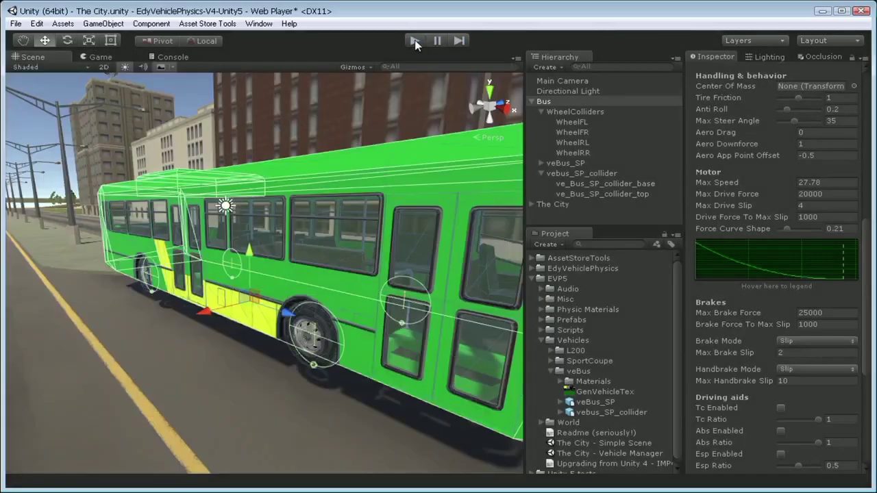
pyautogui.click(532, 102)
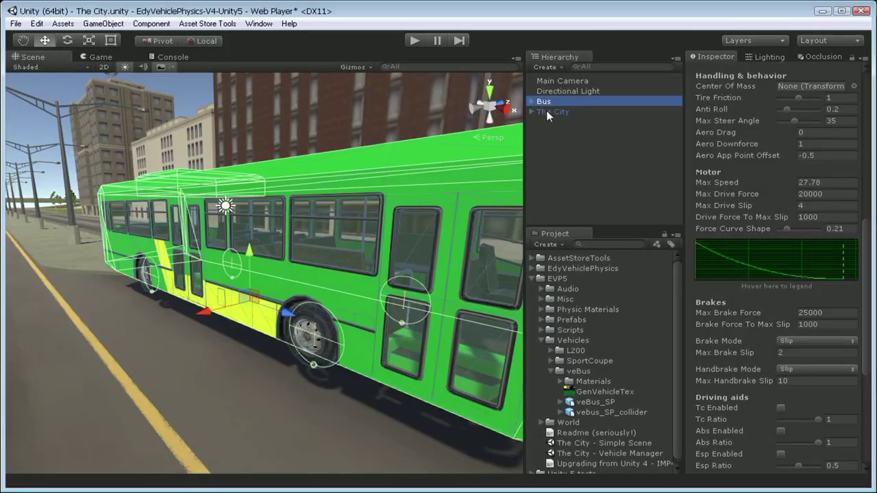
pyautogui.click(548, 113)
pyautogui.click(559, 159)
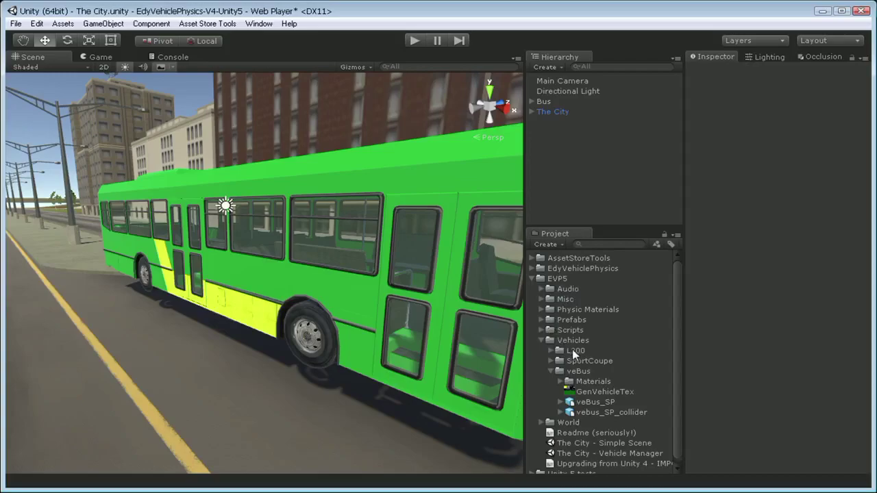
pyautogui.click(551, 342)
pyautogui.click(546, 341)
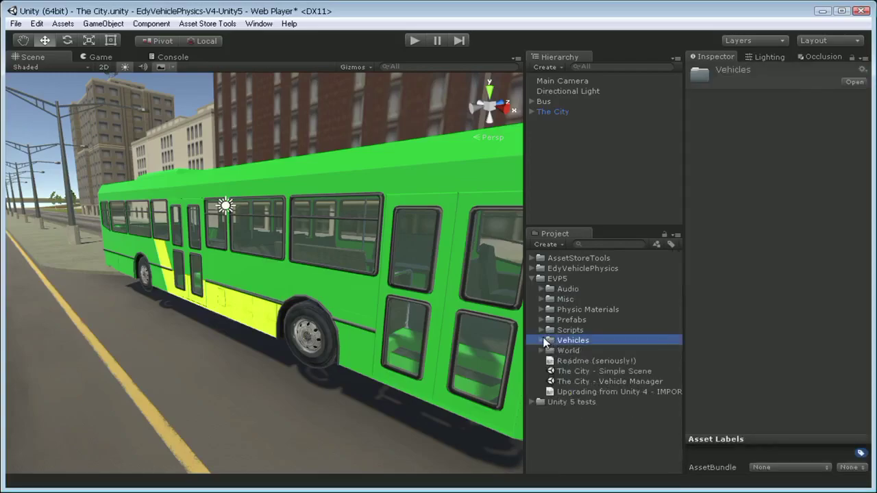
pyautogui.click(541, 320)
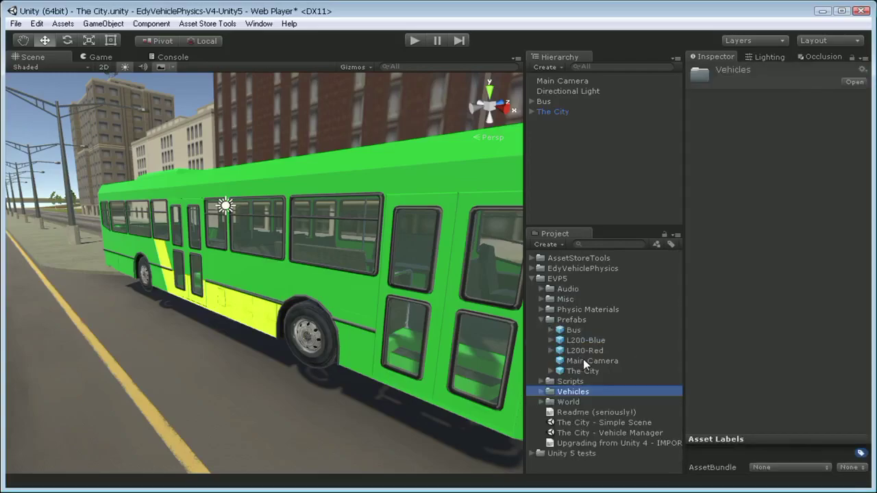
pyautogui.moveTo(583, 359); pyautogui.dragTo(568, 167)
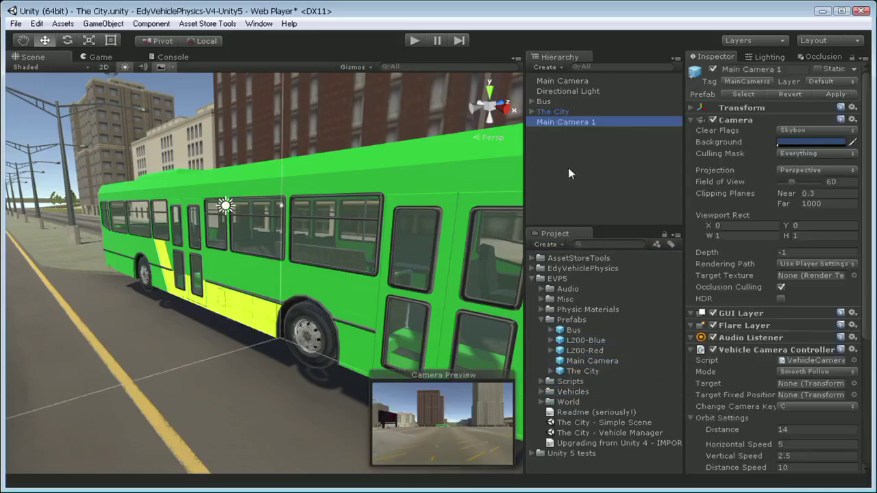
# Step: Delete the scene's original Main Camera
pyautogui.click(573, 81)
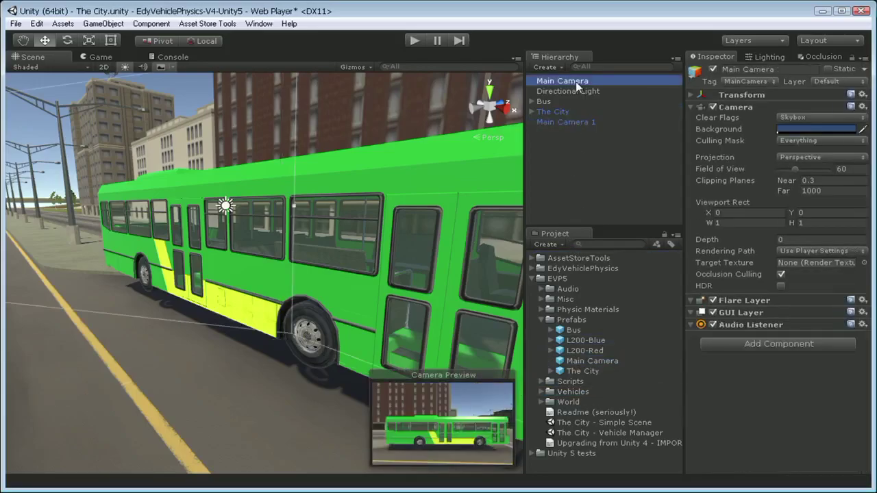
pyautogui.rightClick(584, 87)
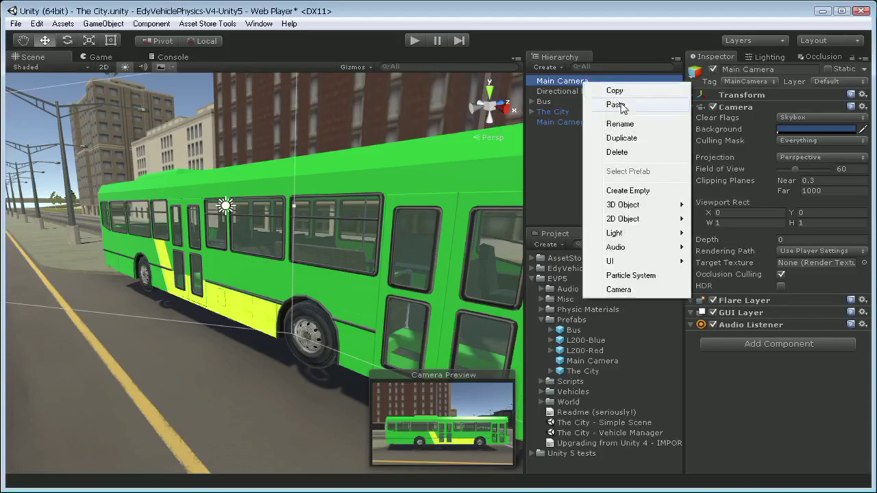
pyautogui.click(637, 152)
# Step: Set Main Camera 1's Vehicle Camera Controller target to the Bus
pyautogui.click(584, 111)
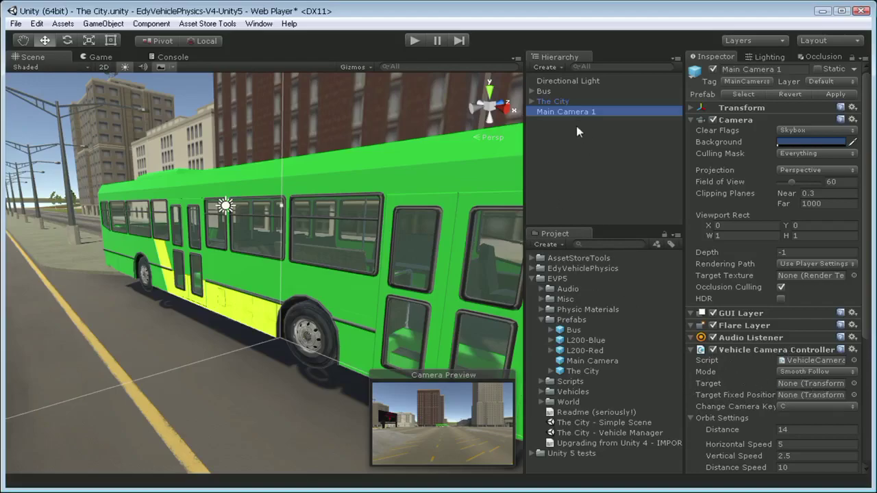
pyautogui.click(531, 91)
pyautogui.click(544, 92)
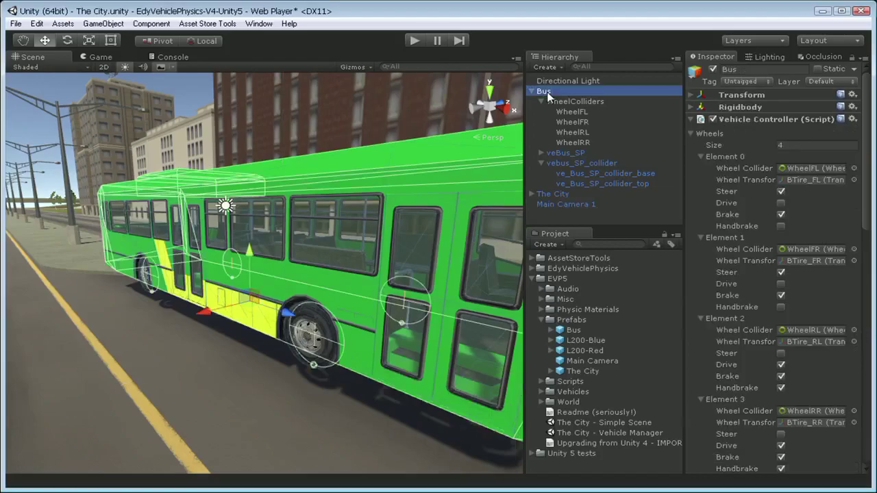
pyautogui.click(566, 203)
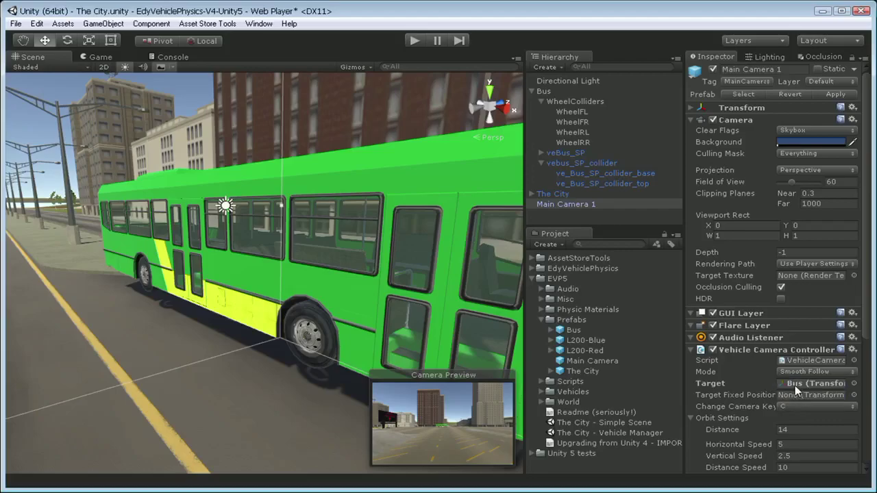
# Step: Enter Play mode and drive the bus forward, steering right then left
pyautogui.click(414, 41)
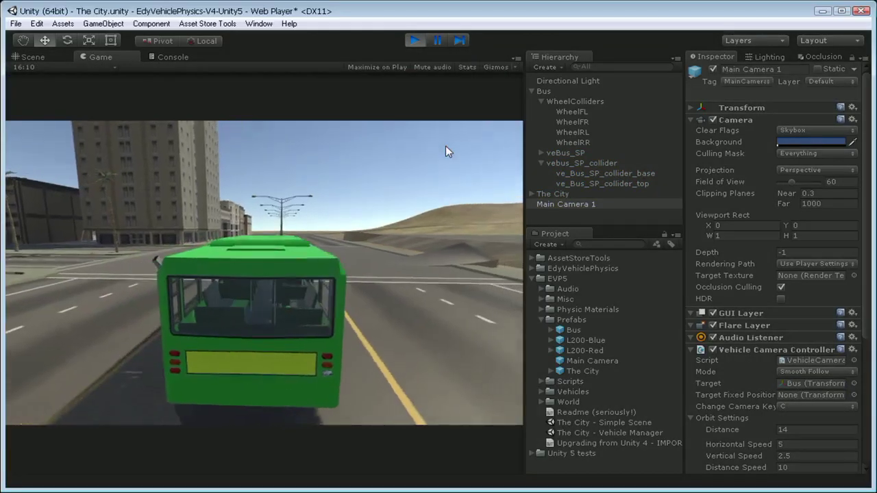
pyautogui.press('Up')
pyautogui.press('Right')
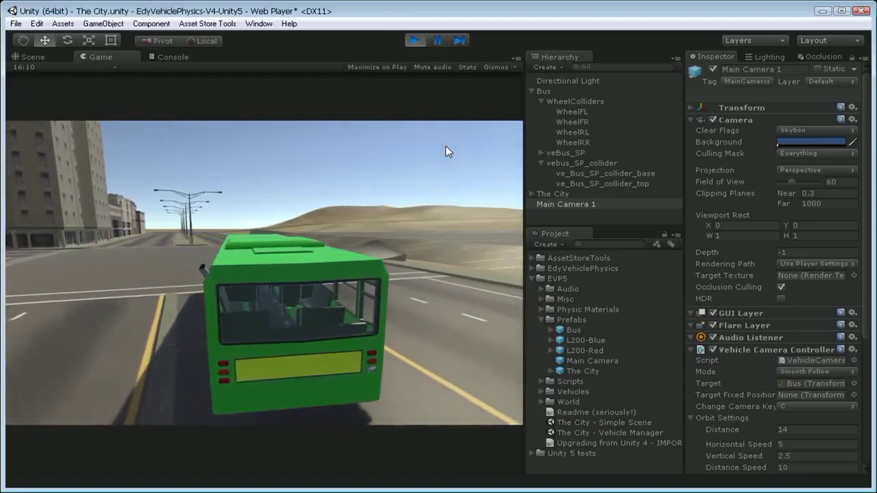
pyautogui.press('Left')
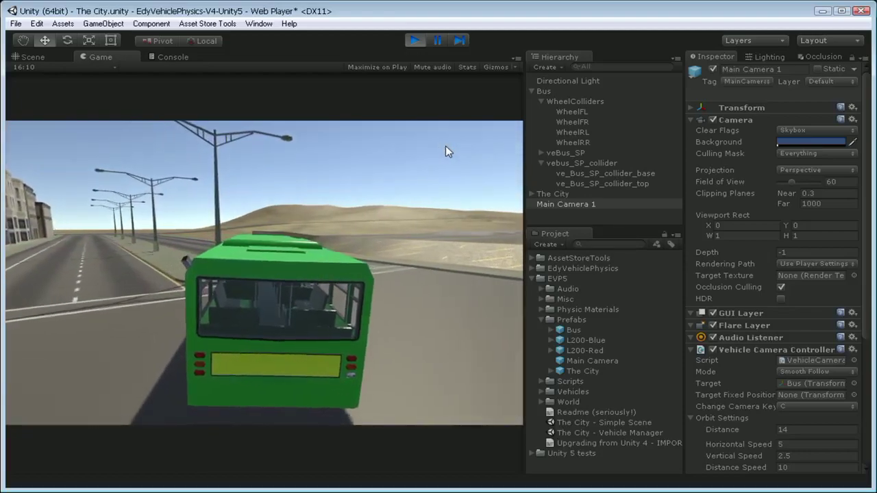
# Step: Switch to Mouse Orbit and orbit around the driving bus, ending at orbit distance 9
pyautogui.press('c')
pyautogui.moveTo(445, 146); pyautogui.dragTo(96, 219)
pyautogui.scroll(3, 205, 195)
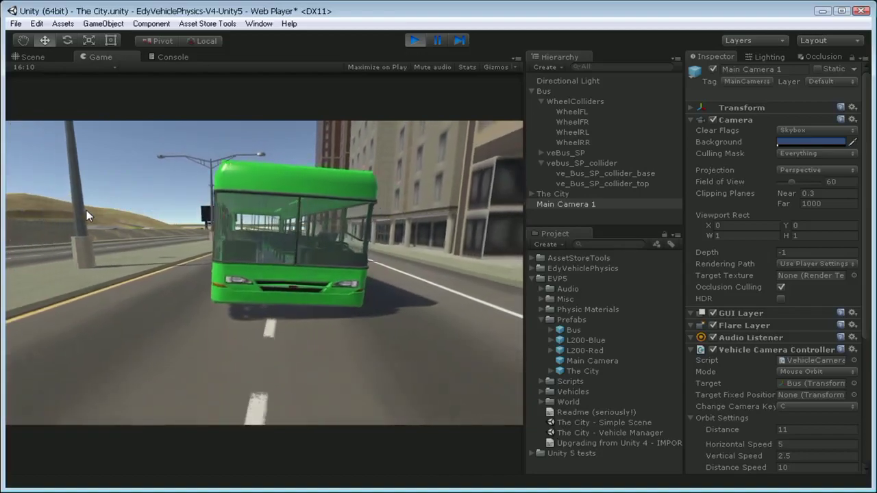
pyautogui.scroll(-2, 141, 230)
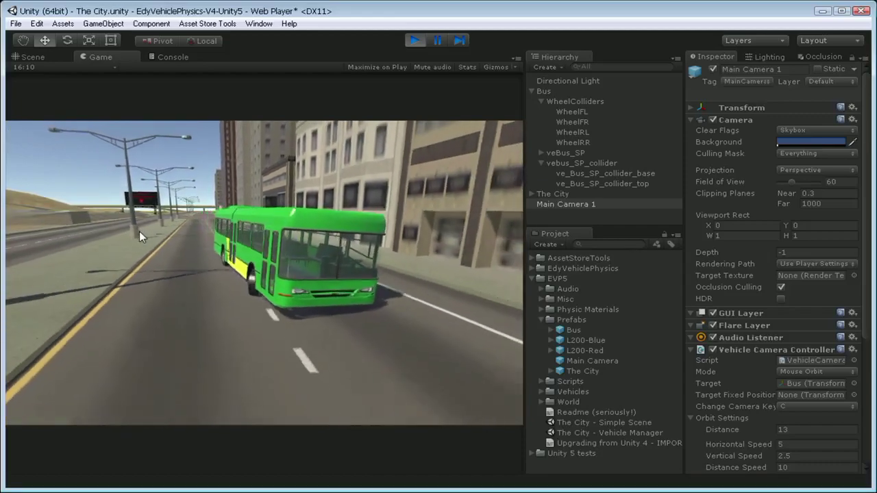
pyautogui.moveTo(140, 231); pyautogui.dragTo(267, 246)
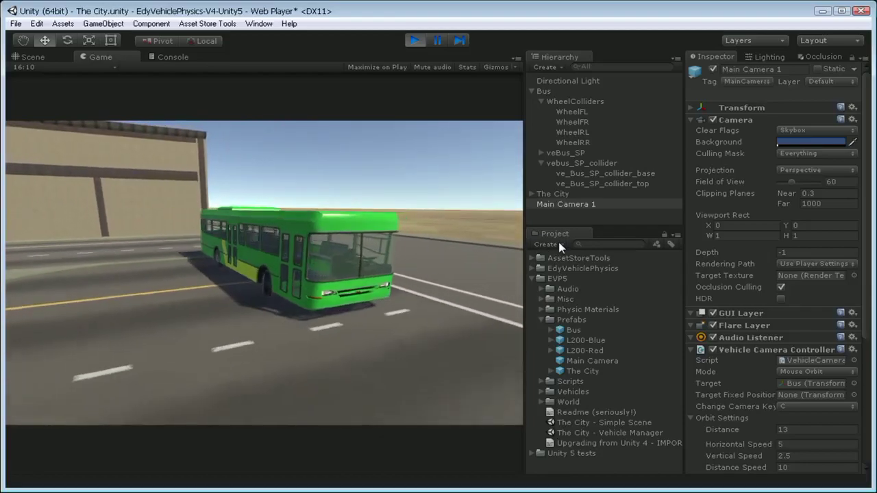
pyautogui.moveTo(384, 247); pyautogui.dragTo(337, 245)
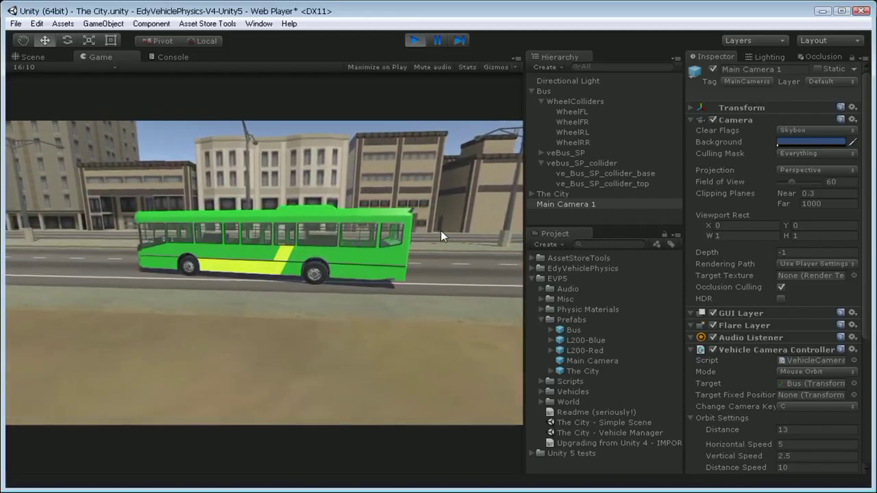
pyautogui.scroll(5, 441, 231)
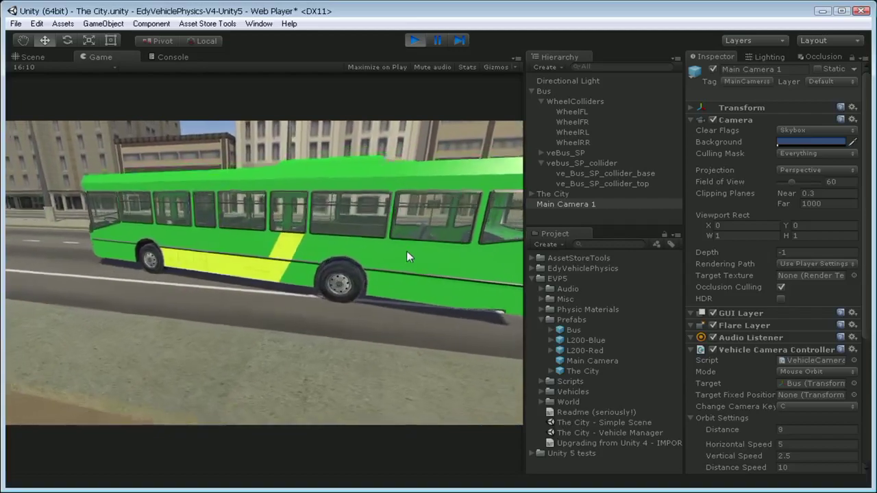
pyautogui.scroll(-1, 405, 251)
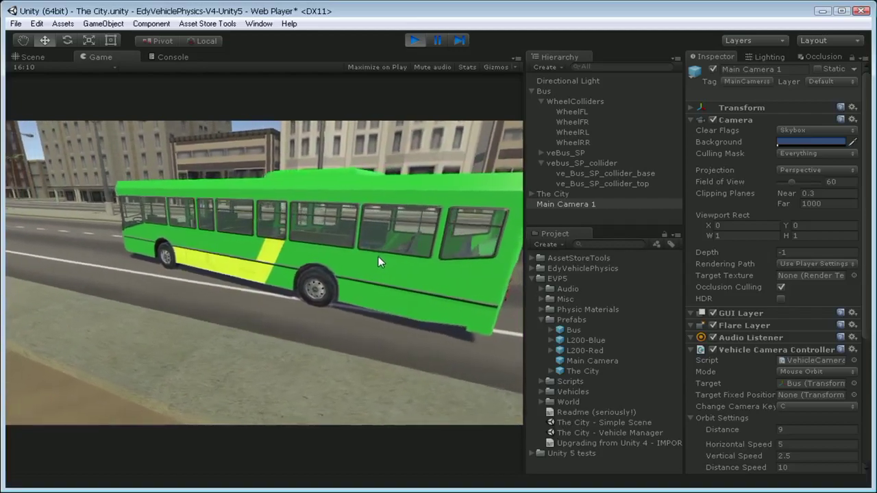
pyautogui.moveTo(378, 256); pyautogui.dragTo(368, 227)
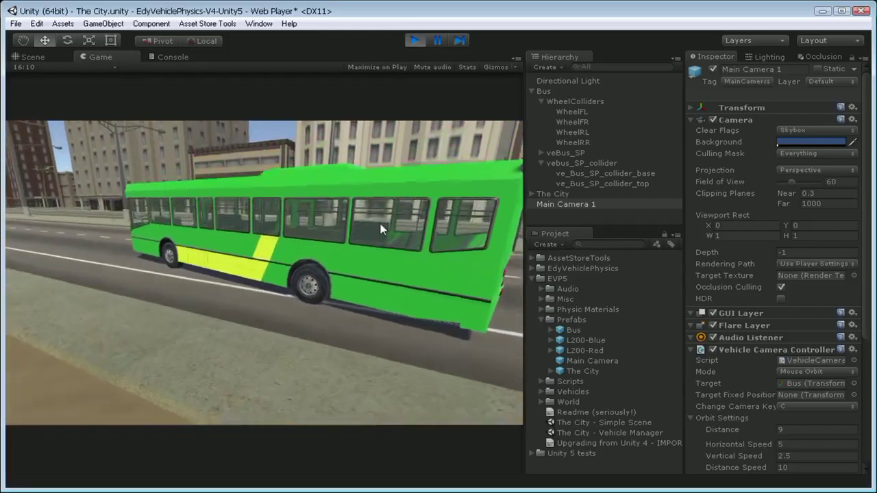
pyautogui.scroll(-2, 367, 227)
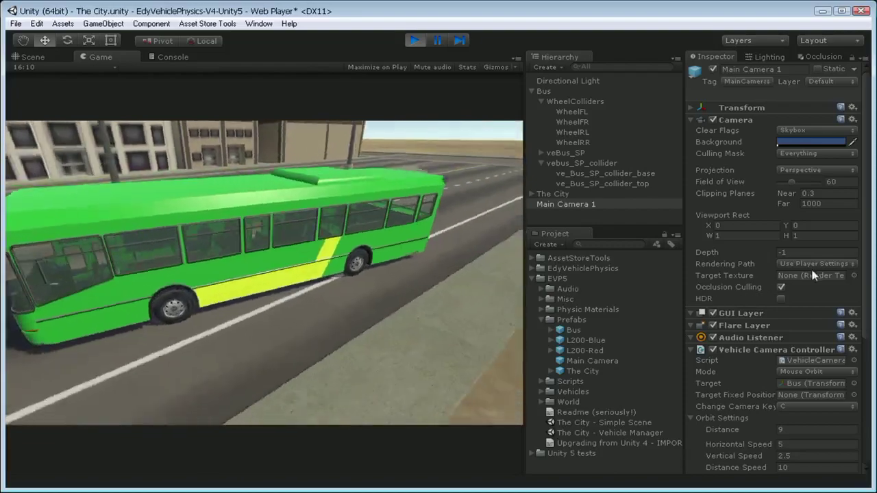
pyautogui.scroll(-3, 868, 261)
pyautogui.scroll(3, 868, 261)
pyautogui.scroll(2, 264, 272)
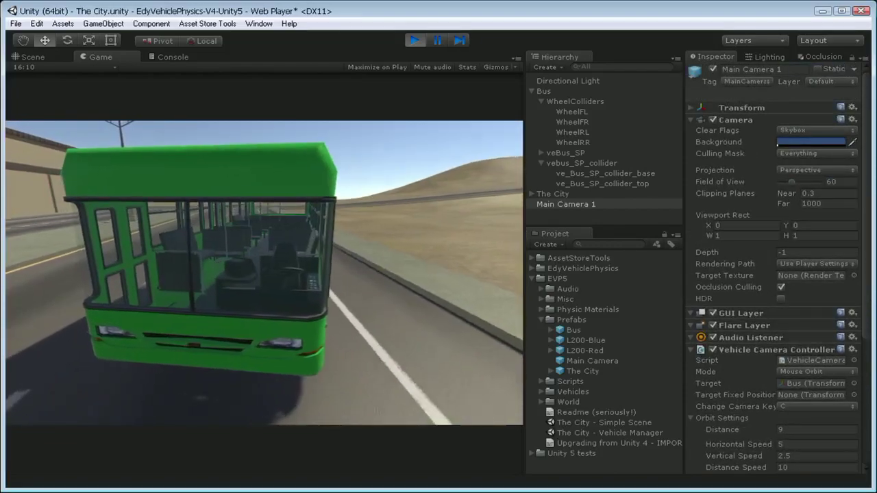